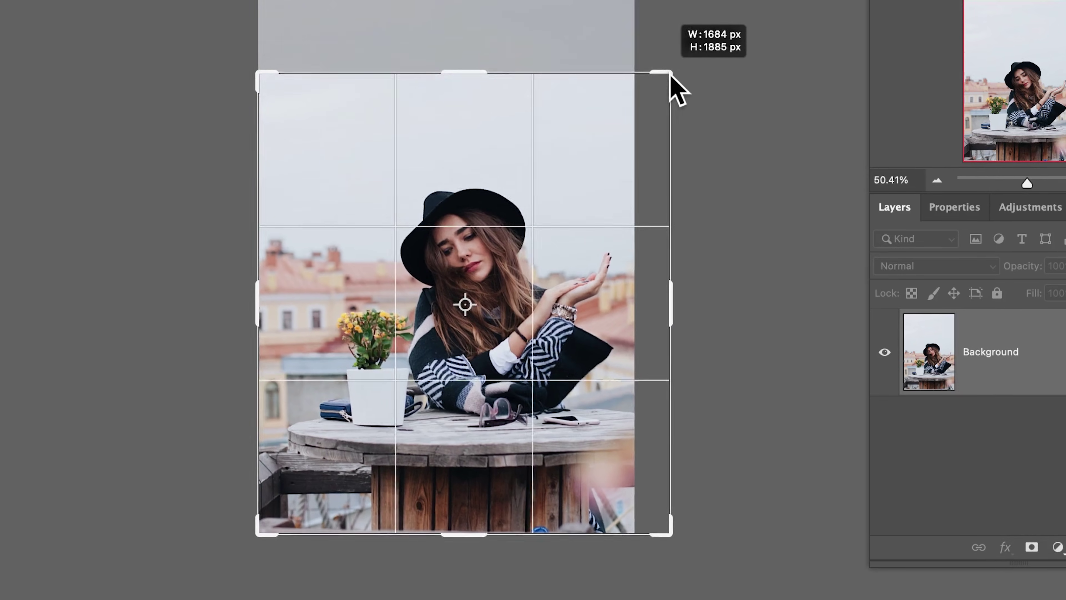
Step: Extend the portrait's crop frame beyond the photo's top-right and top-left edges
left_click_drag(673, 88, 731, 110)
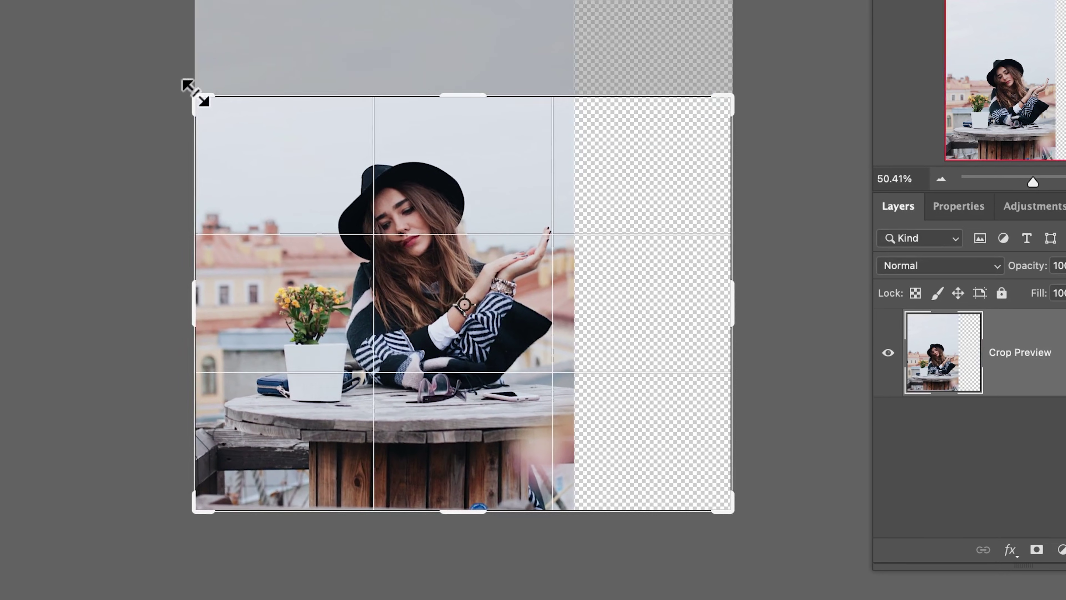
left_click_drag(194, 95, 126, 83)
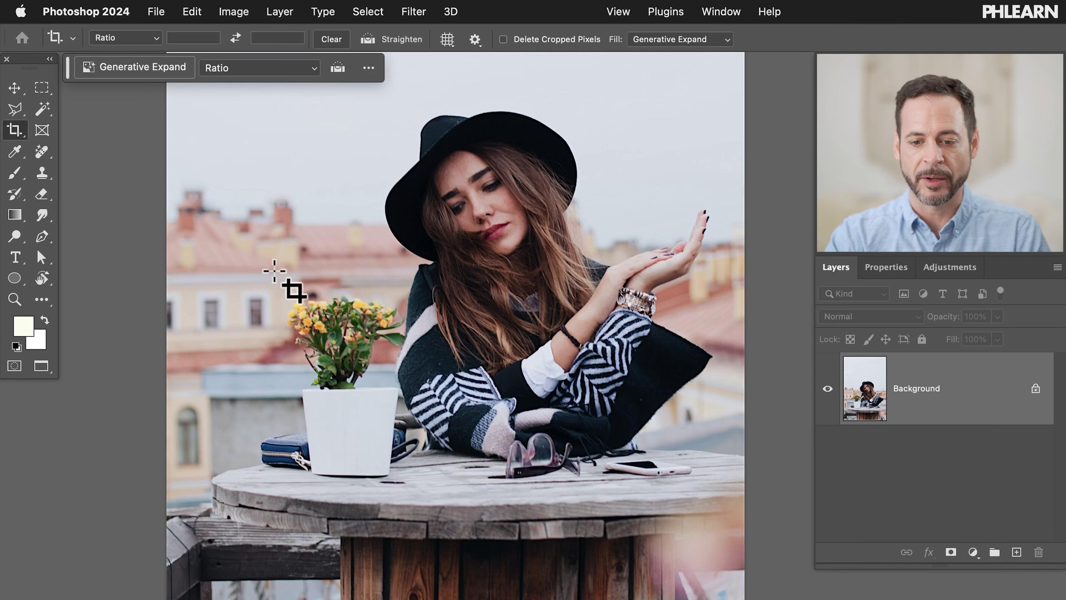
Step: Set the Crop tool's Fill to Generative Expand and attempt generating before enlarging the canvas
key("super+minus")
key("super+minus")
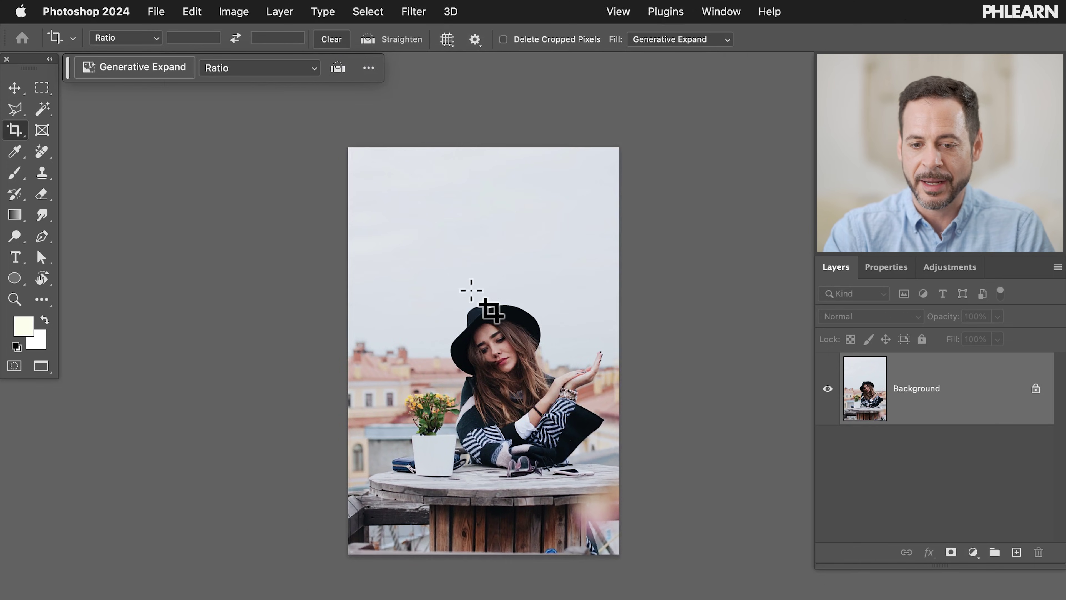
key("super+plus")
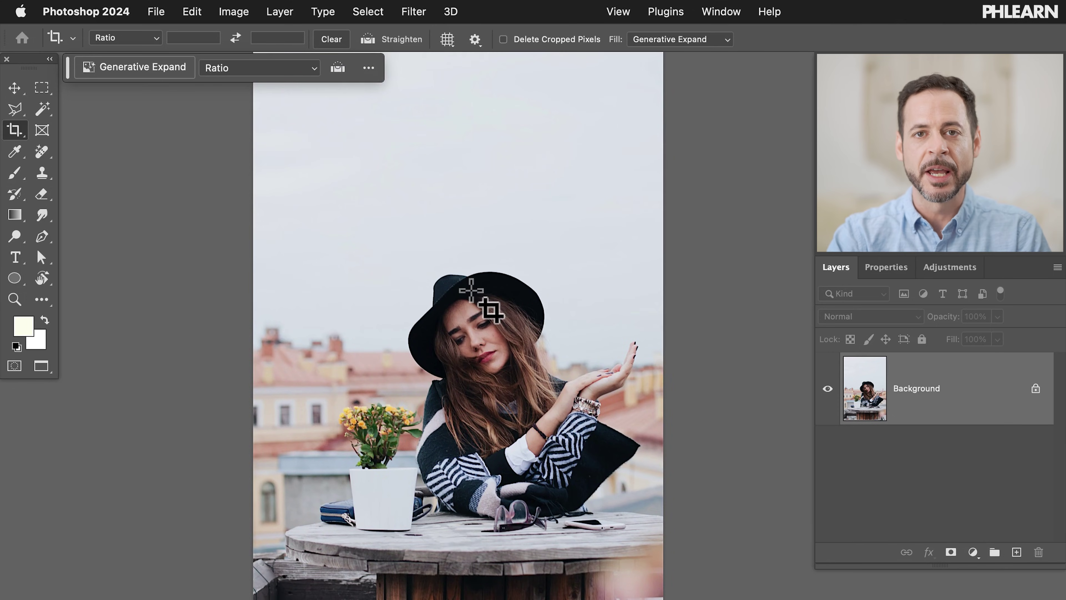
left_click(13, 134)
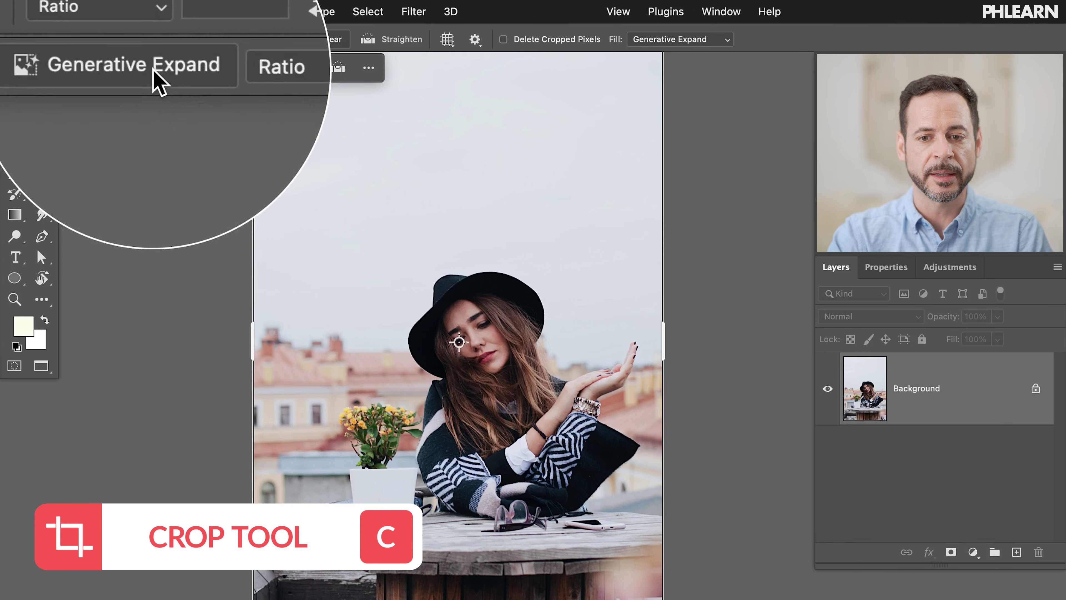
left_click(629, 40)
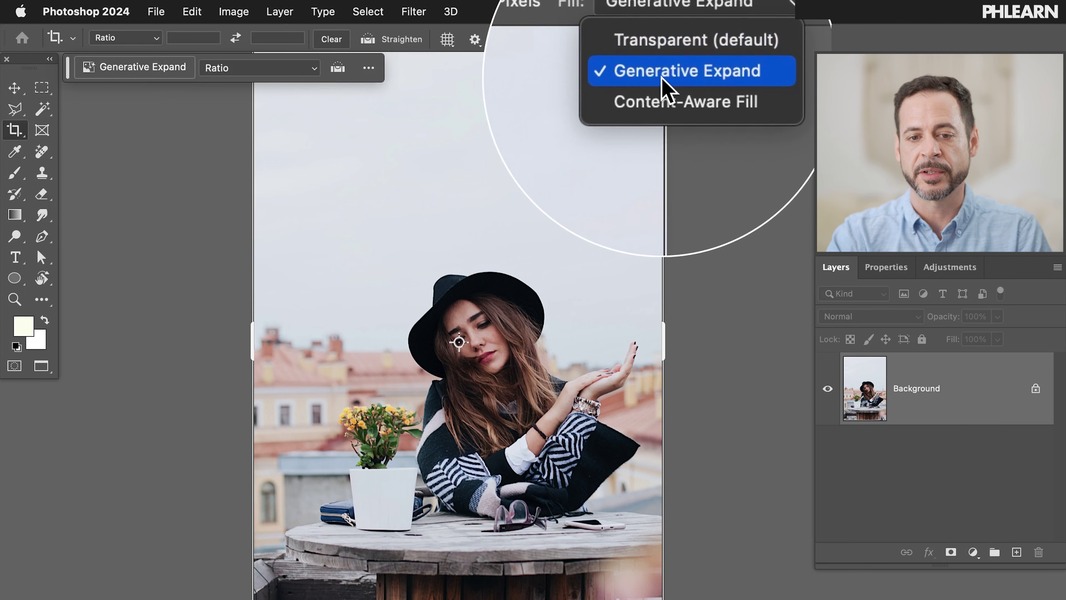
left_click(661, 77)
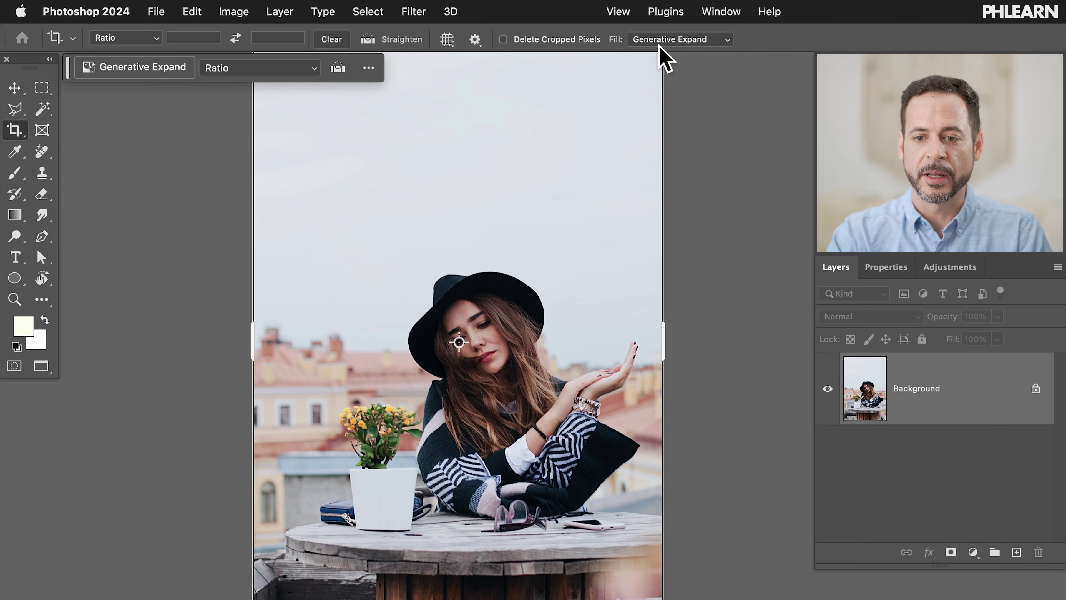
left_click(143, 68)
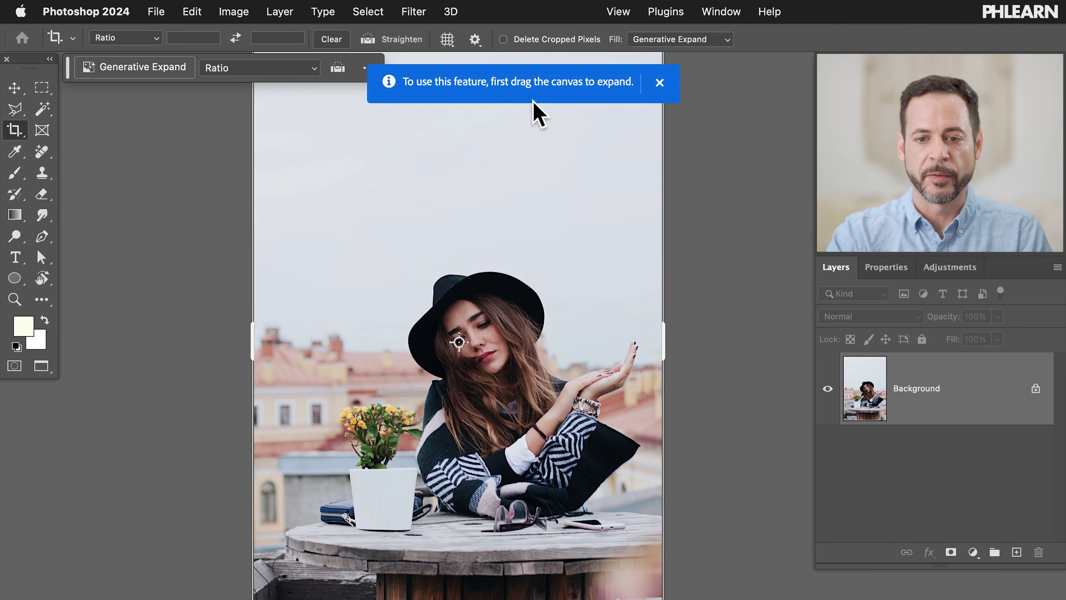
Step: Widen the portrait's crop frame on both sides to about 2711 × 1751 px and generate
key("super+minus")
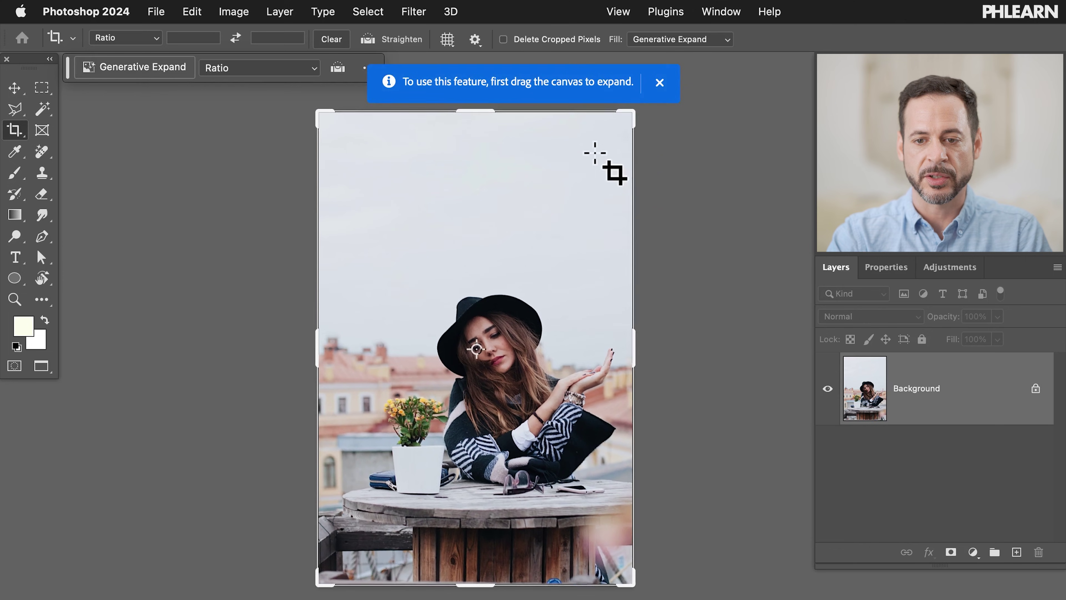
left_click_drag(628, 110, 702, 186)
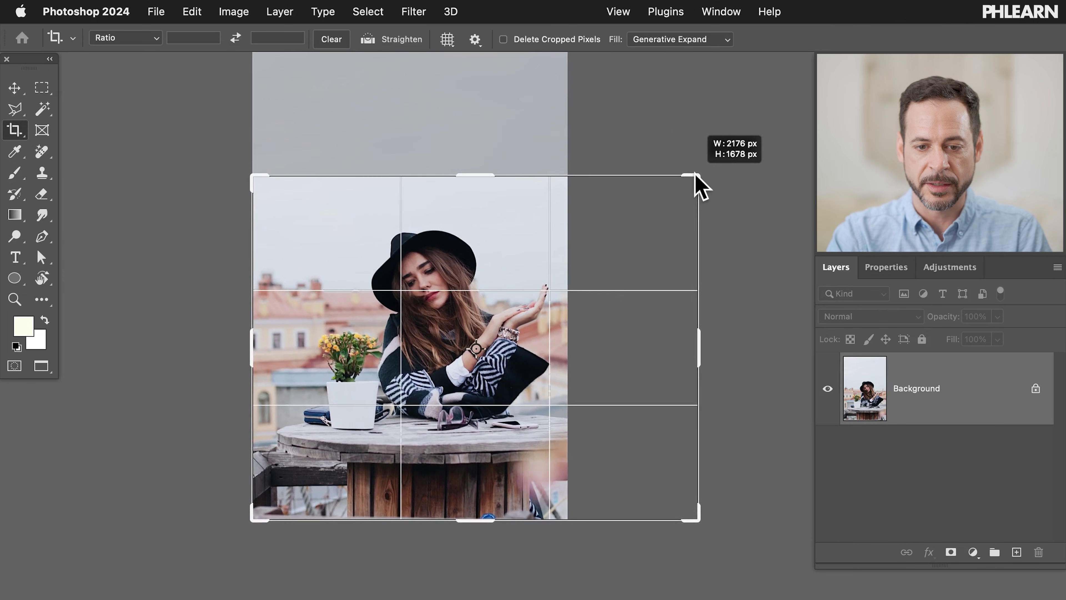
left_click_drag(252, 172, 196, 165)
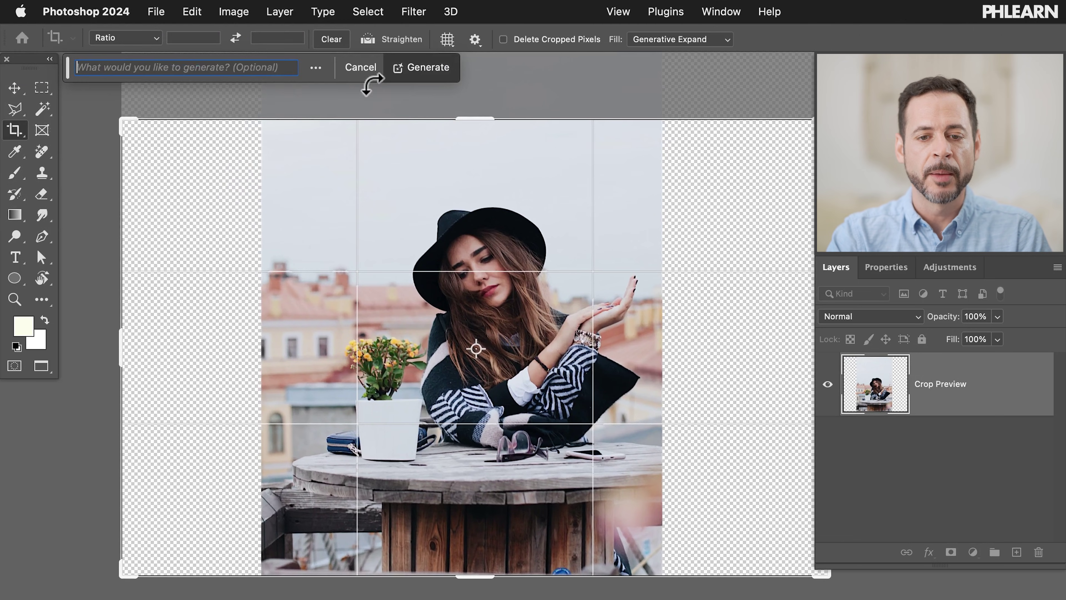
left_click(422, 72)
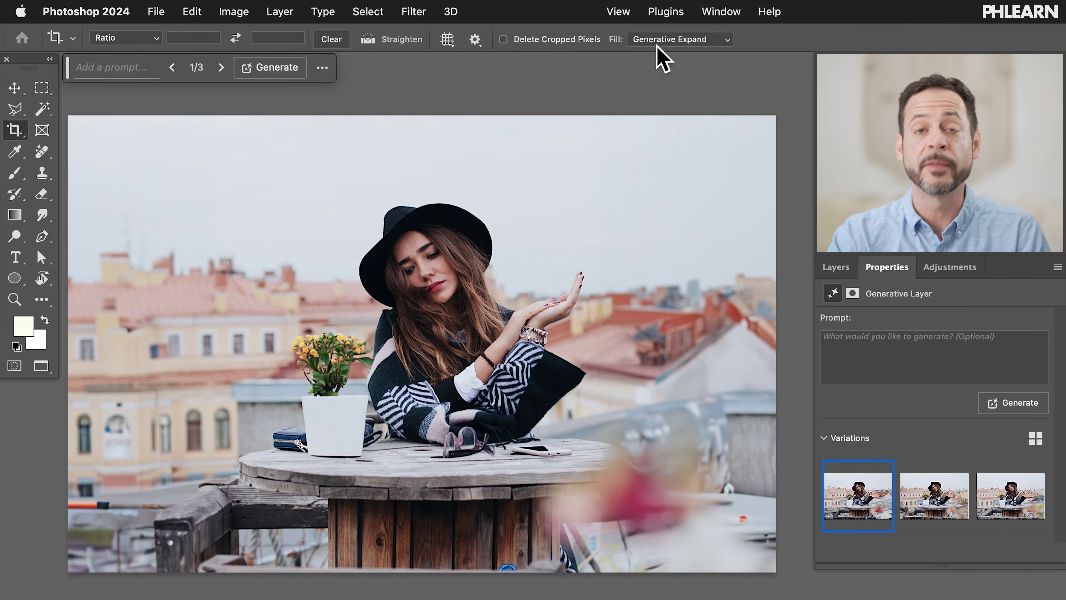
Step: Pick the second Generative Expand variation in Properties and toggle the generated layer to compare
left_click(721, 11)
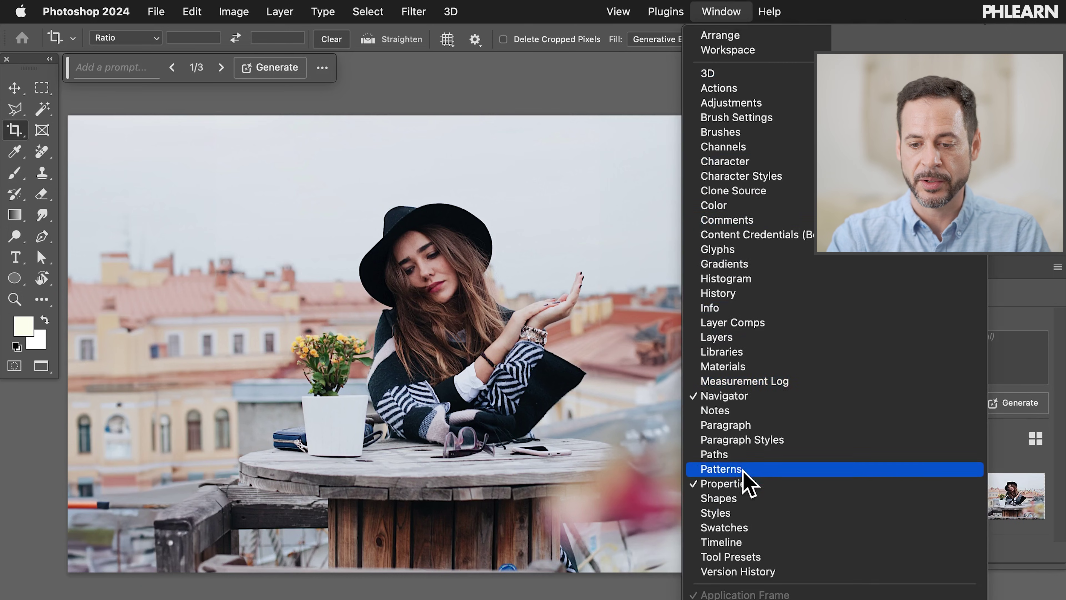
left_click(964, 445)
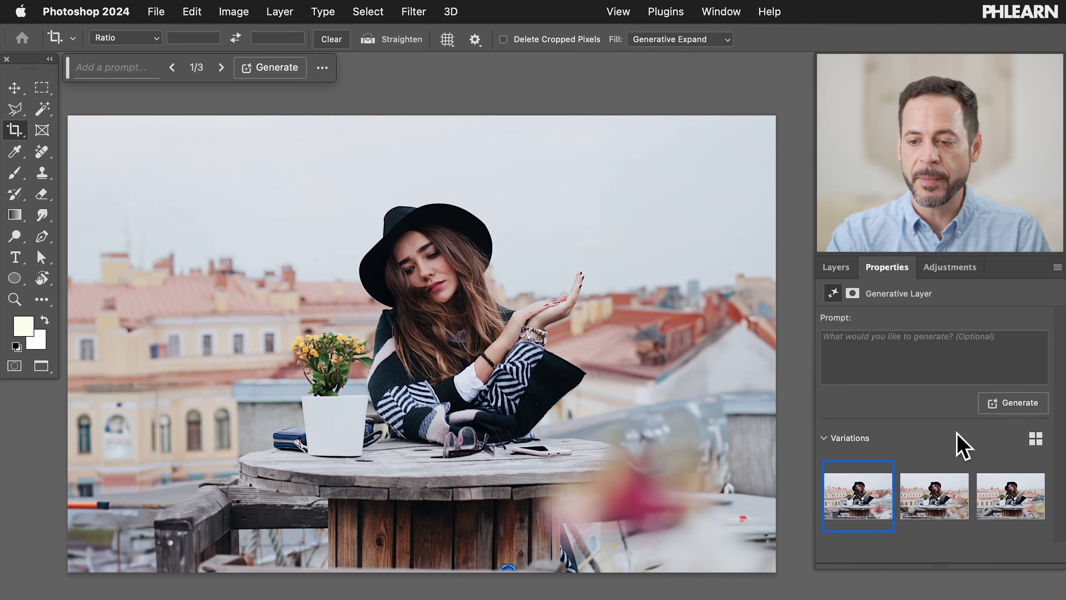
left_click(926, 498)
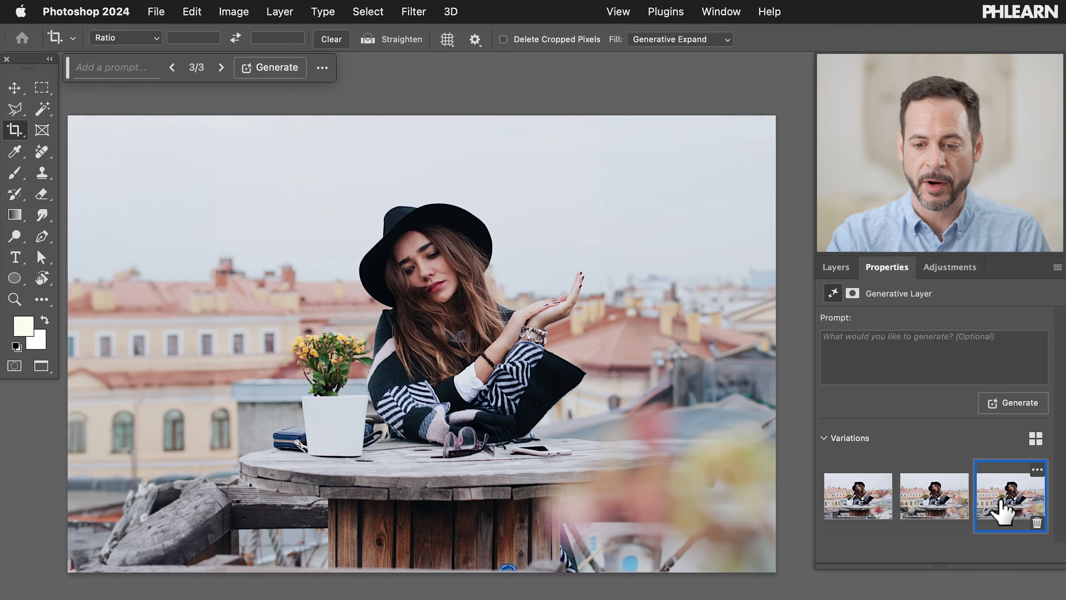
left_click(831, 268)
left_click(826, 378)
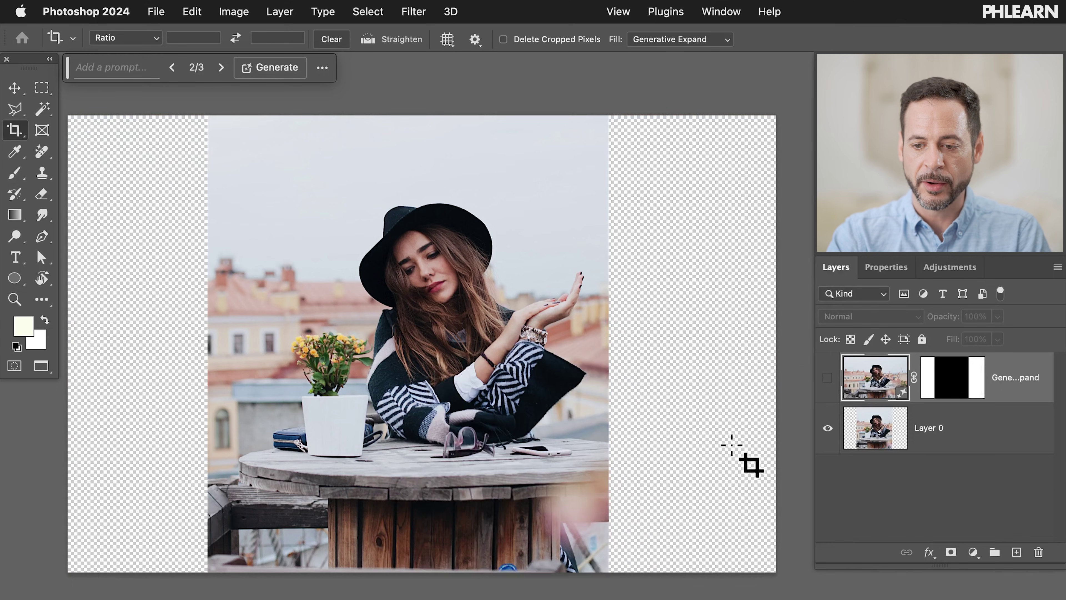
left_click(825, 377)
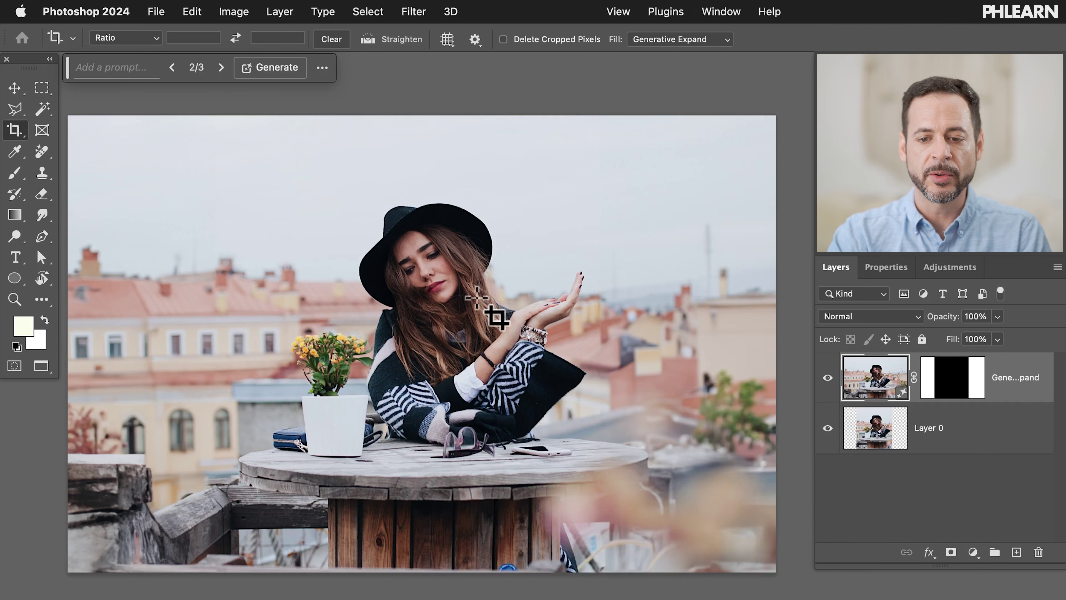
scroll(476, 298, "down", 2)
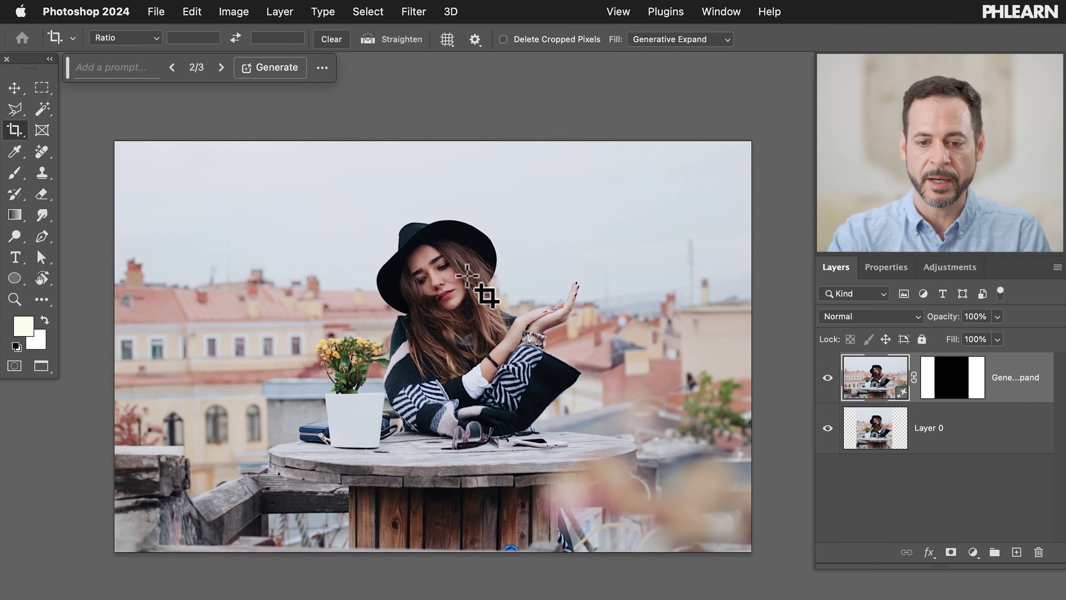
Step: Widen the crop past the left and right edges, generate, and use the second new variation
left_click(467, 276)
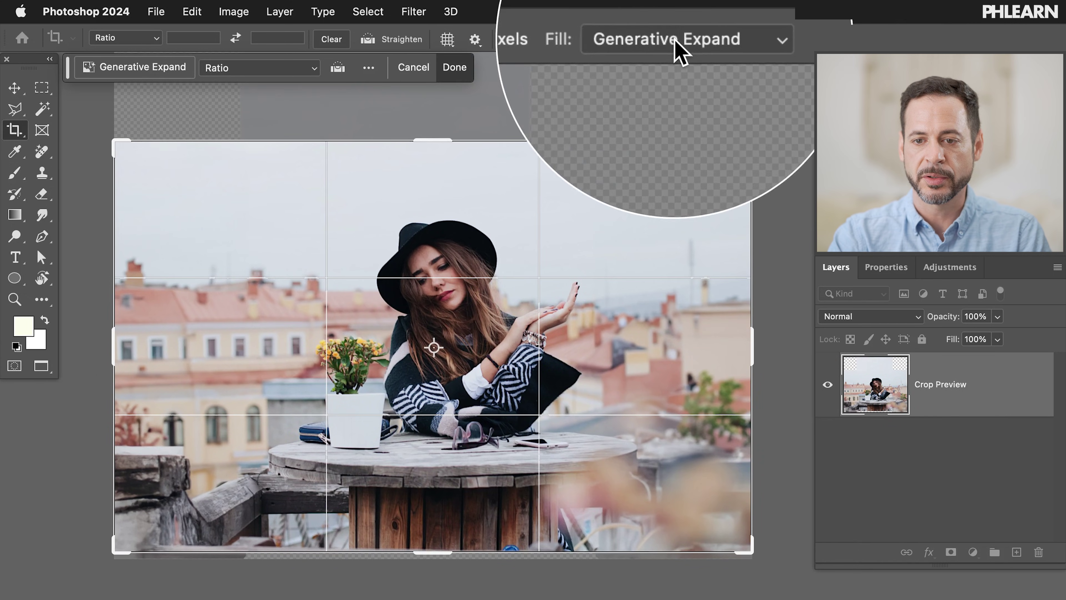
left_click_drag(751, 337, 826, 353)
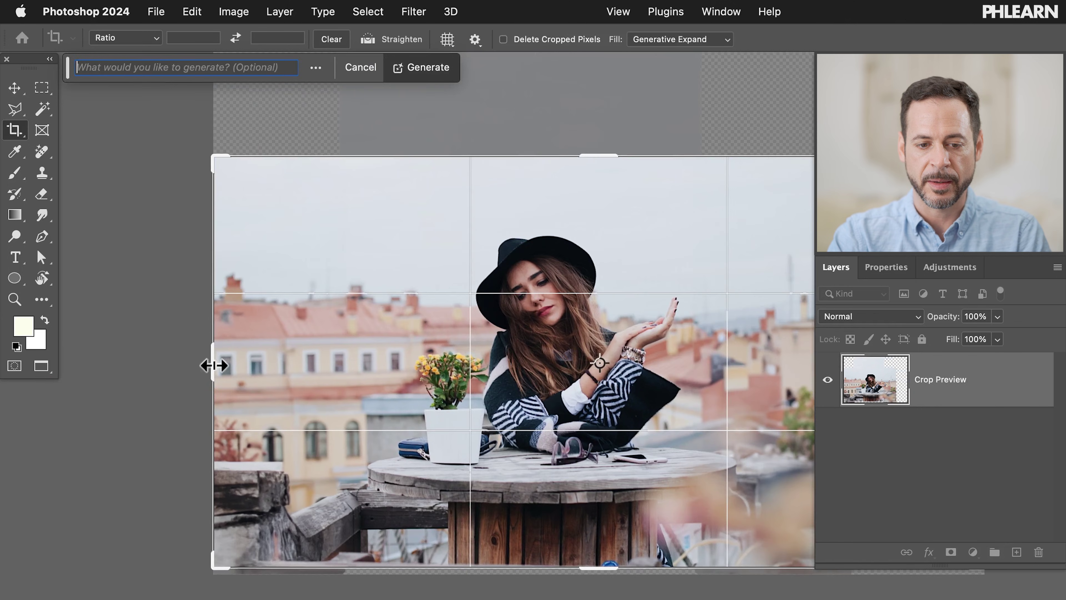
left_click_drag(214, 366, 185, 363)
key("Return")
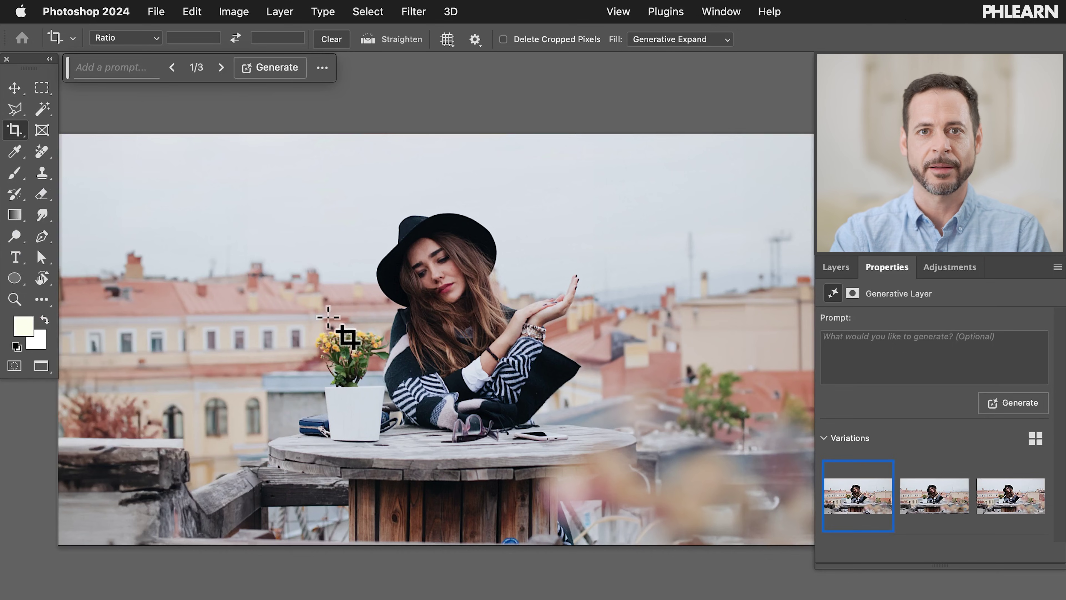
left_click(936, 506)
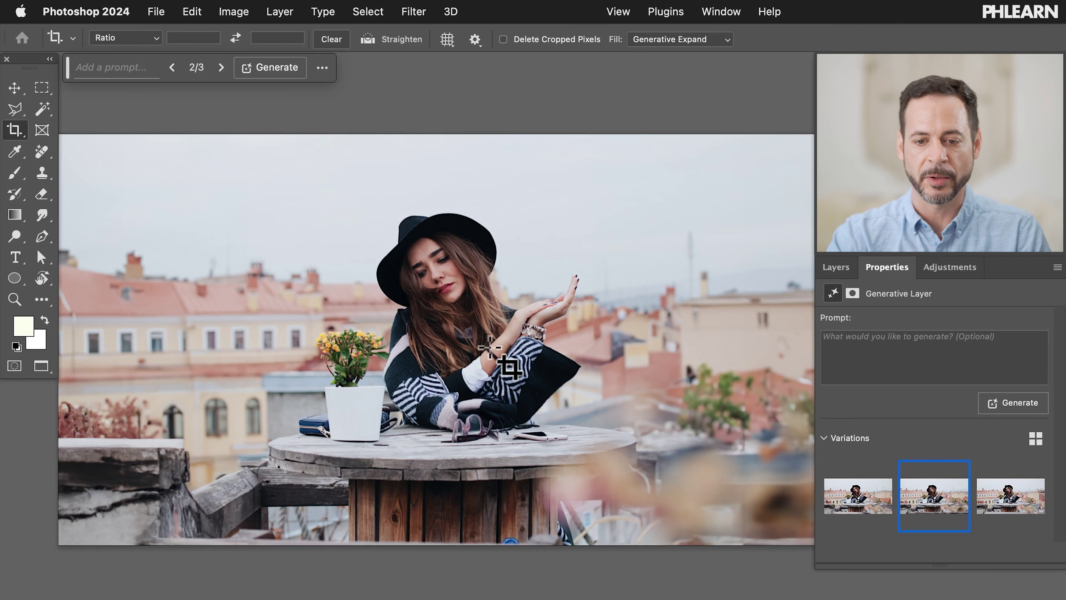
scroll(510, 367, "down", 2)
scroll(510, 367, "right", 3)
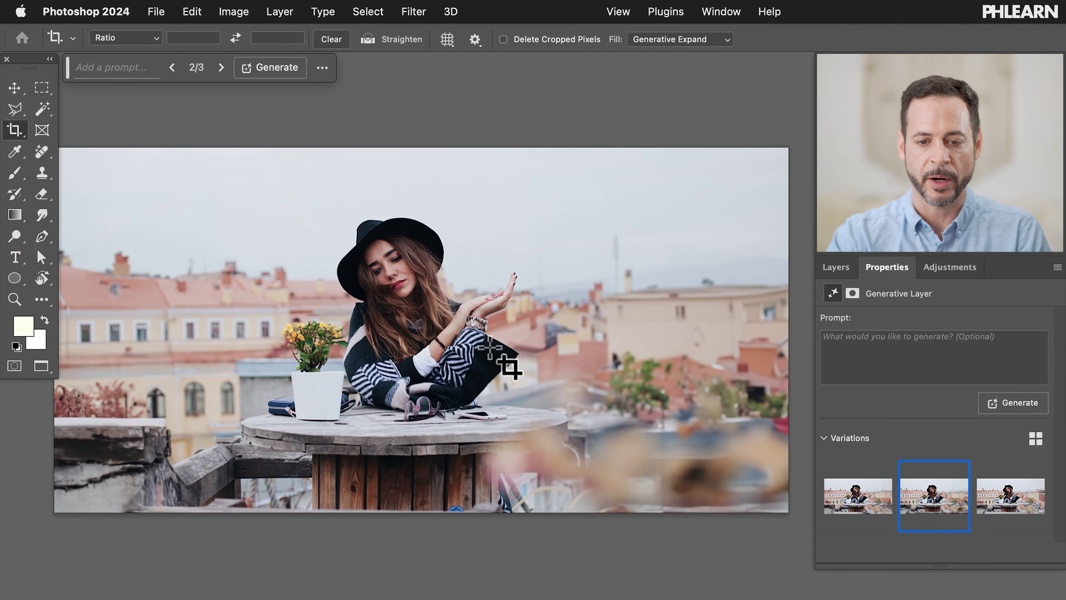
Step: Copy the Mountain Adventure logo layer into the mountain photo document
key("g")
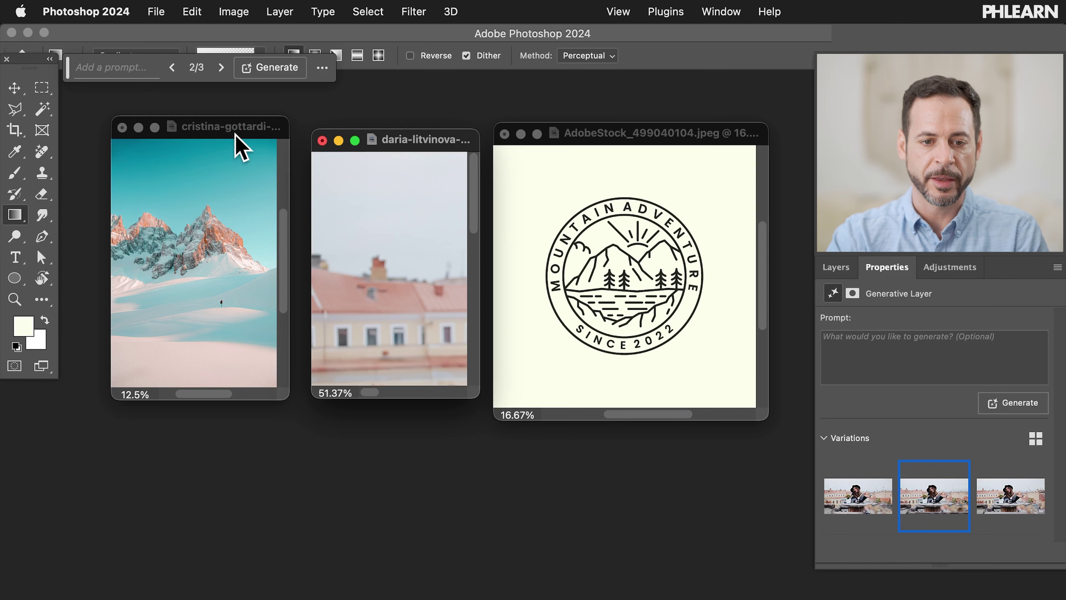
left_click(241, 130)
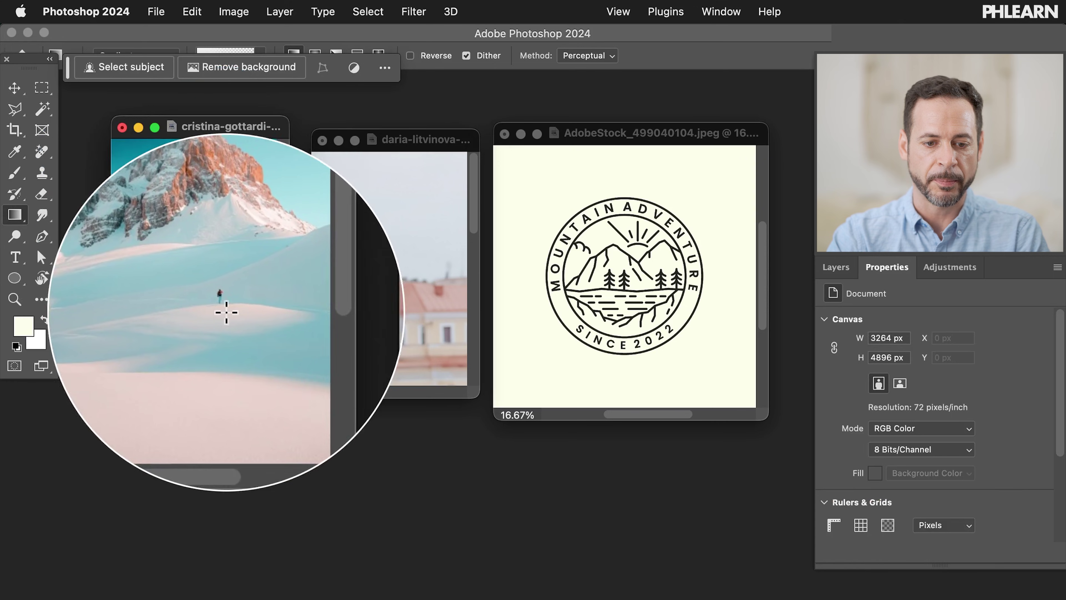
left_click(613, 140)
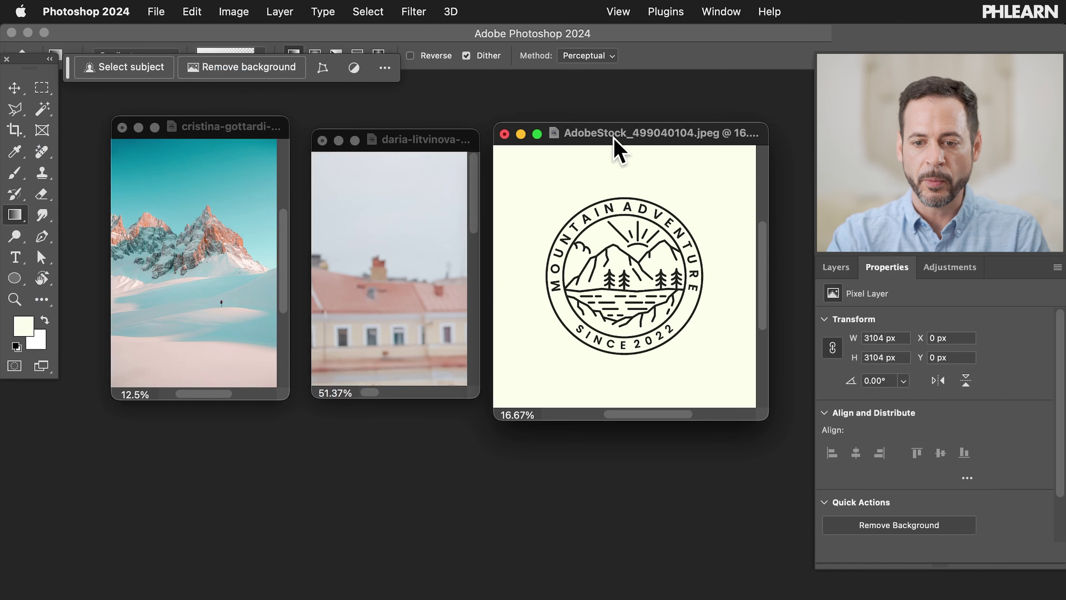
left_click(835, 267)
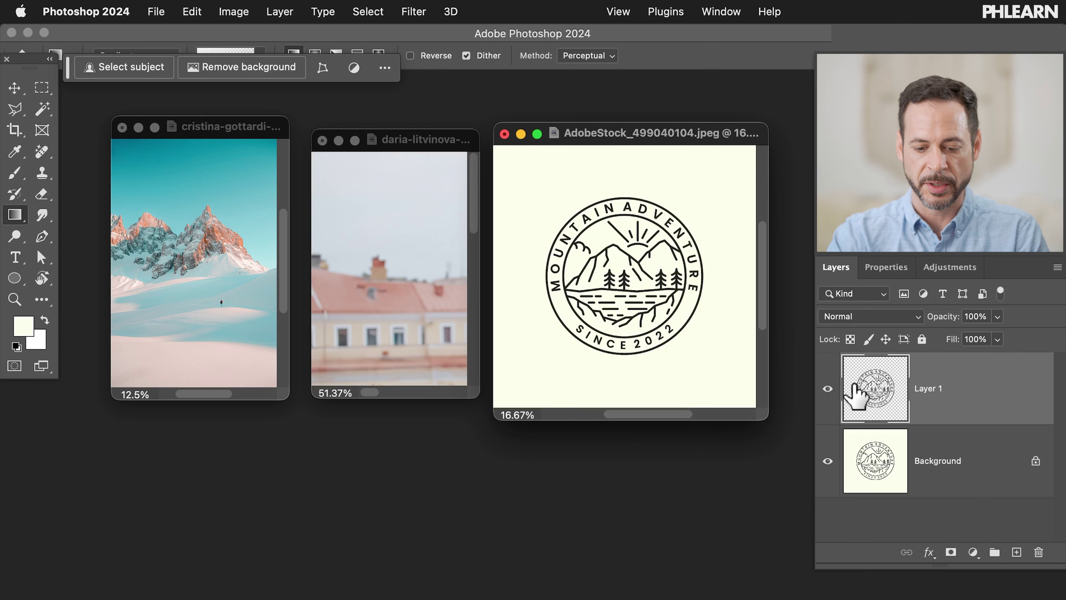
key("v")
left_click_drag(625, 261, 191, 256)
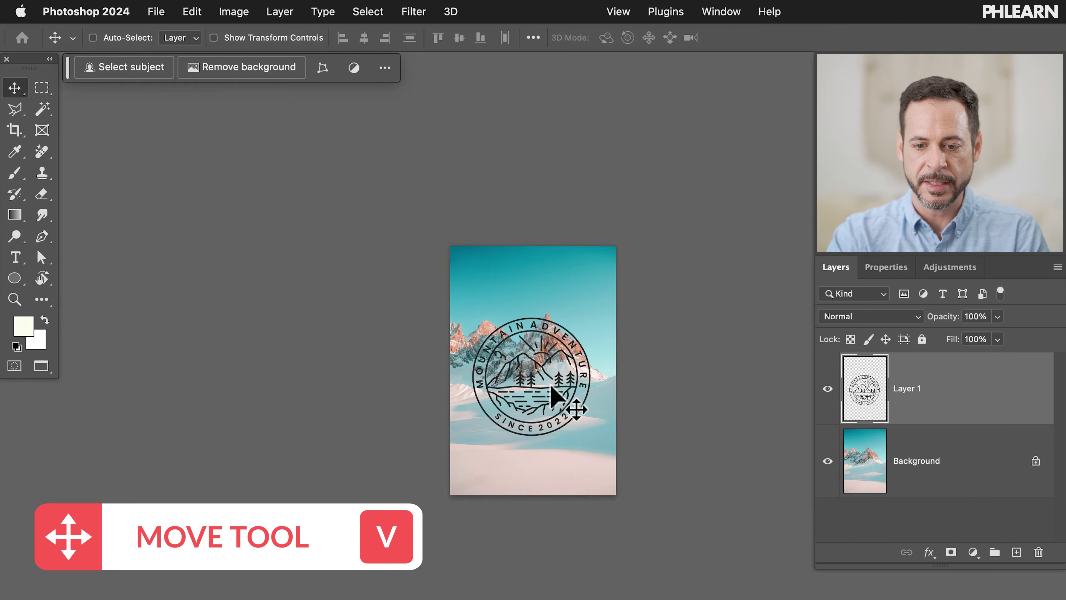
Step: Consolidate the floating documents into tabs and hide the logo layer (Layer 1)
key("super+equal")
key("super+equal")
key("super+equal")
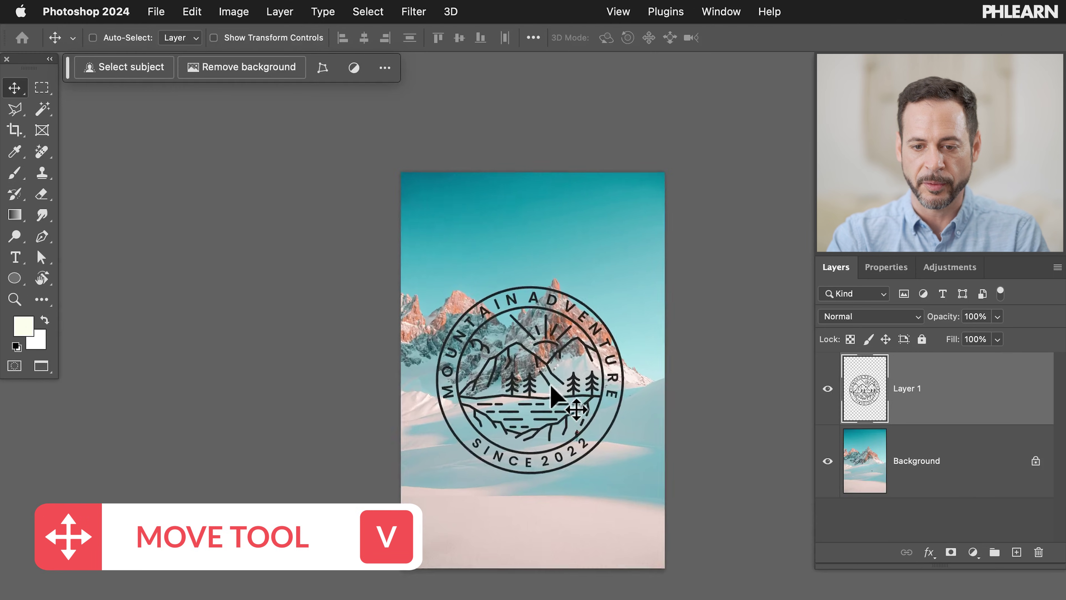
scroll(552, 391, "down", 2)
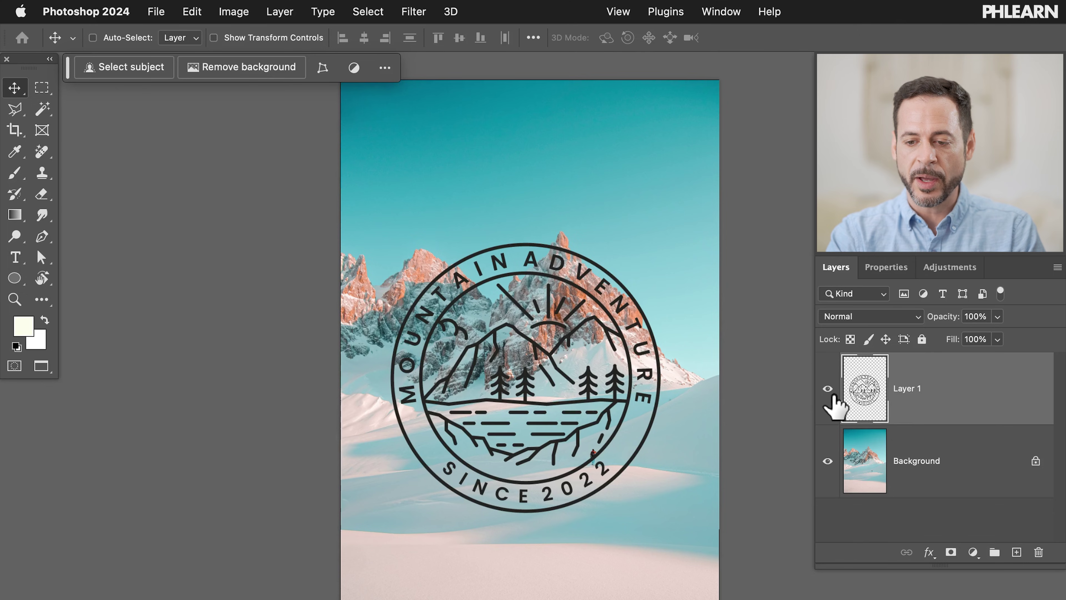
left_click(827, 389)
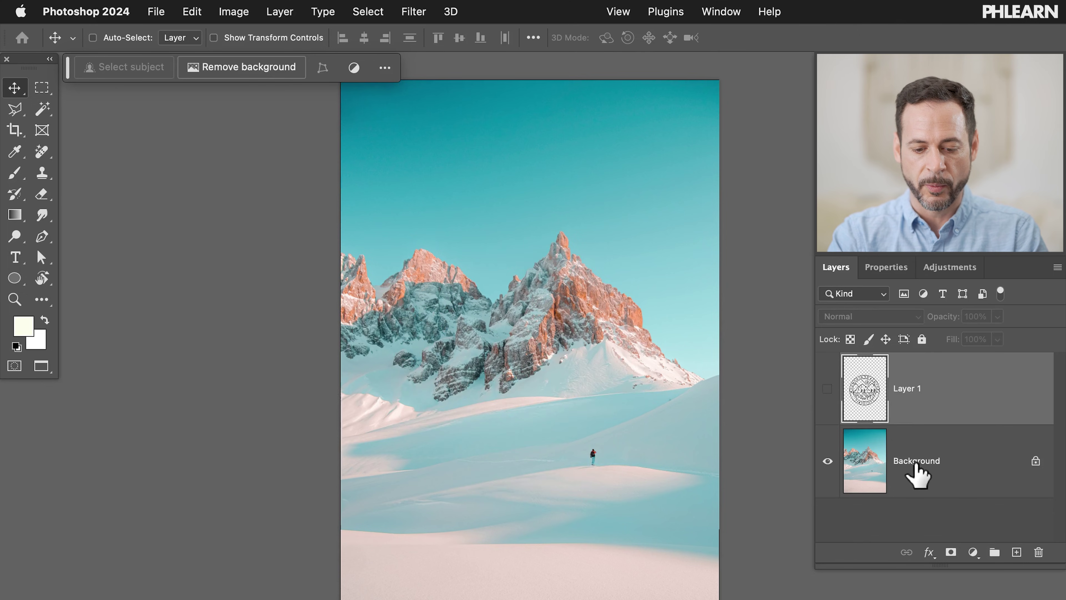
Step: Lower the crop's top edge, extend the right edge far out, and generate the empty area
key("c")
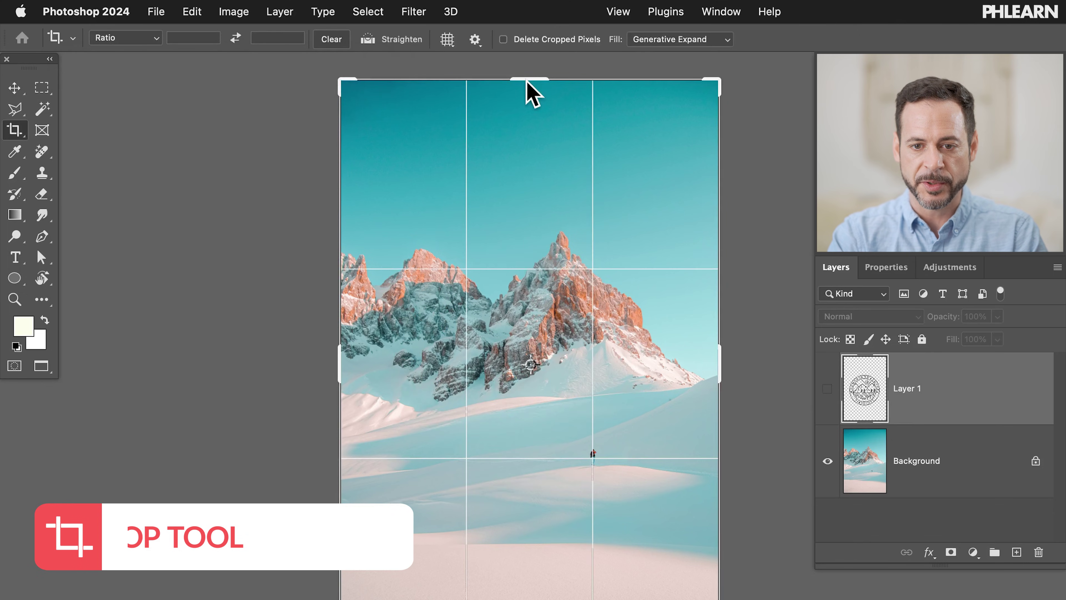
left_click_drag(527, 84, 544, 215)
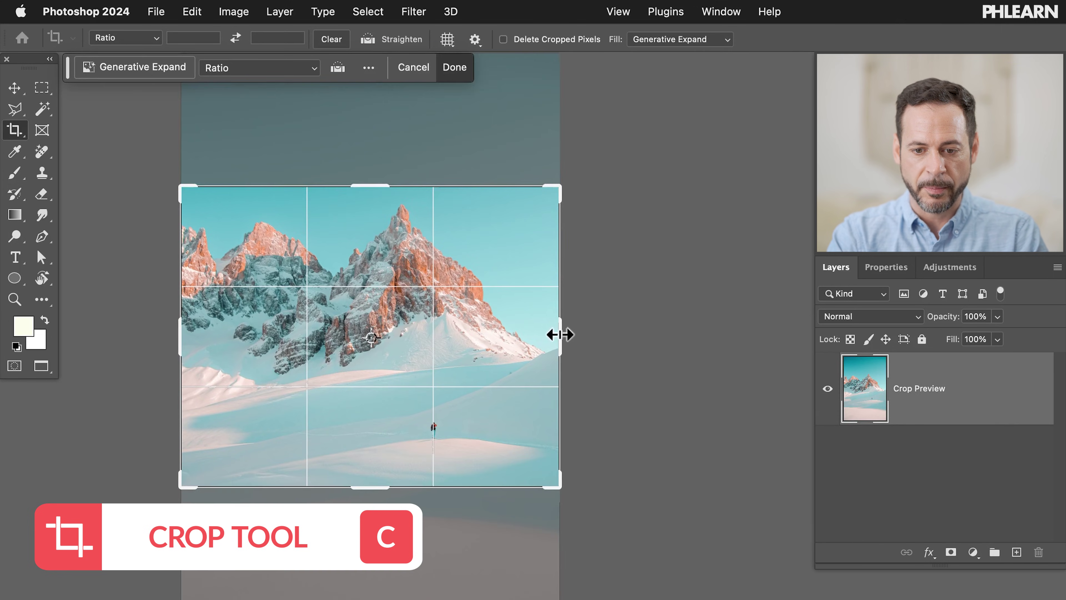
left_click_drag(560, 335, 916, 332)
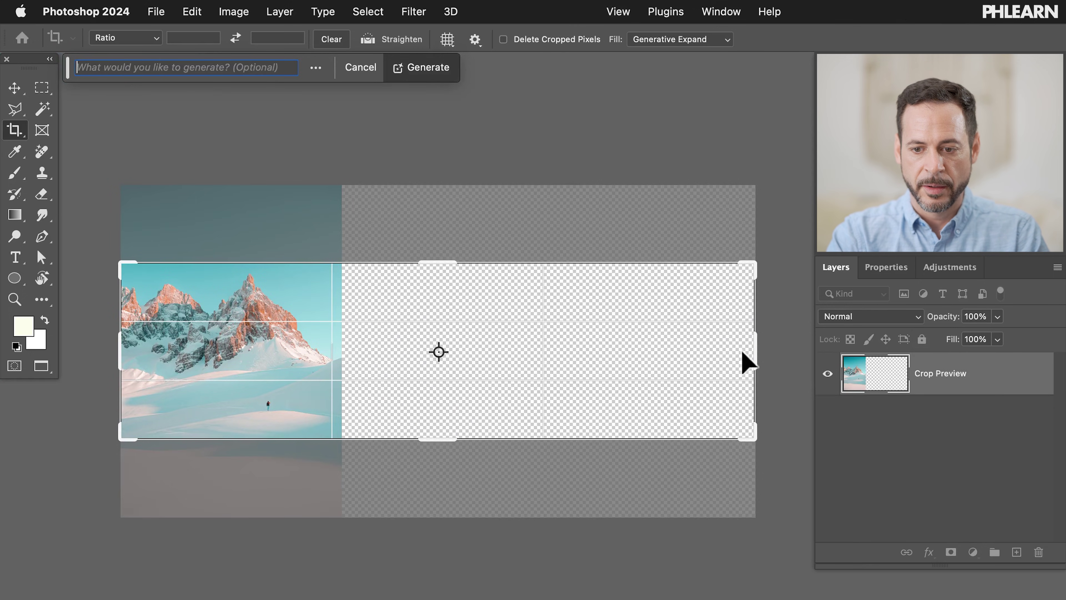
left_click_drag(428, 449, 430, 437)
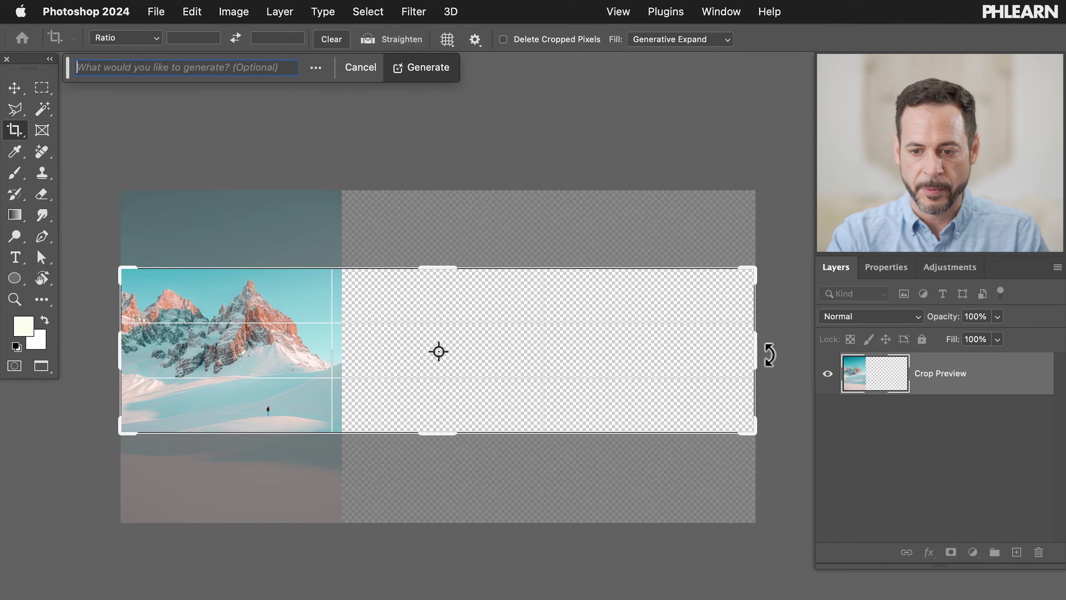
left_click_drag(756, 353, 810, 353)
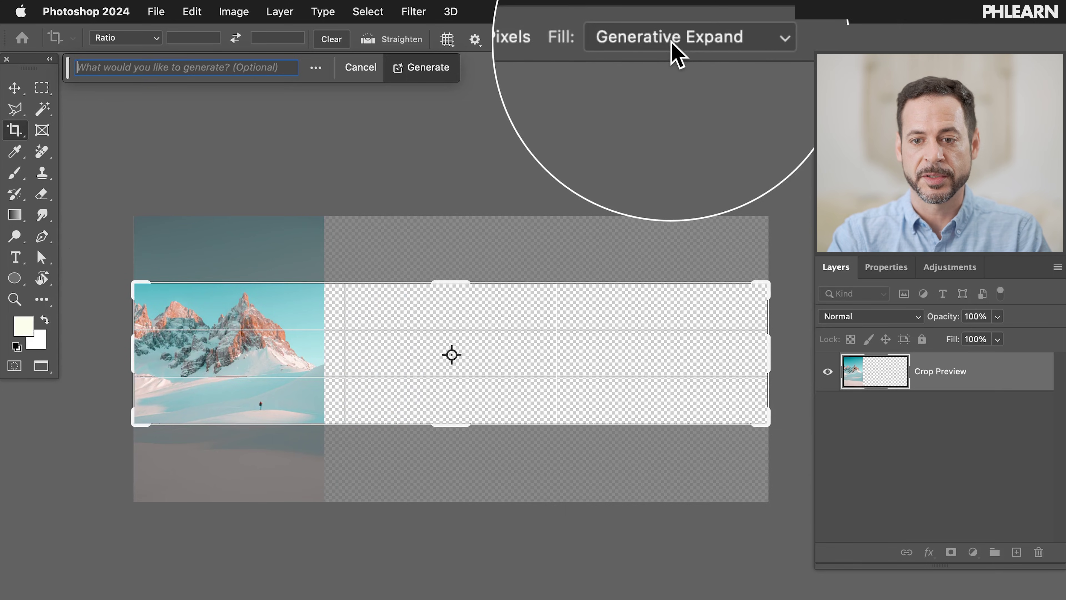
left_click(413, 71)
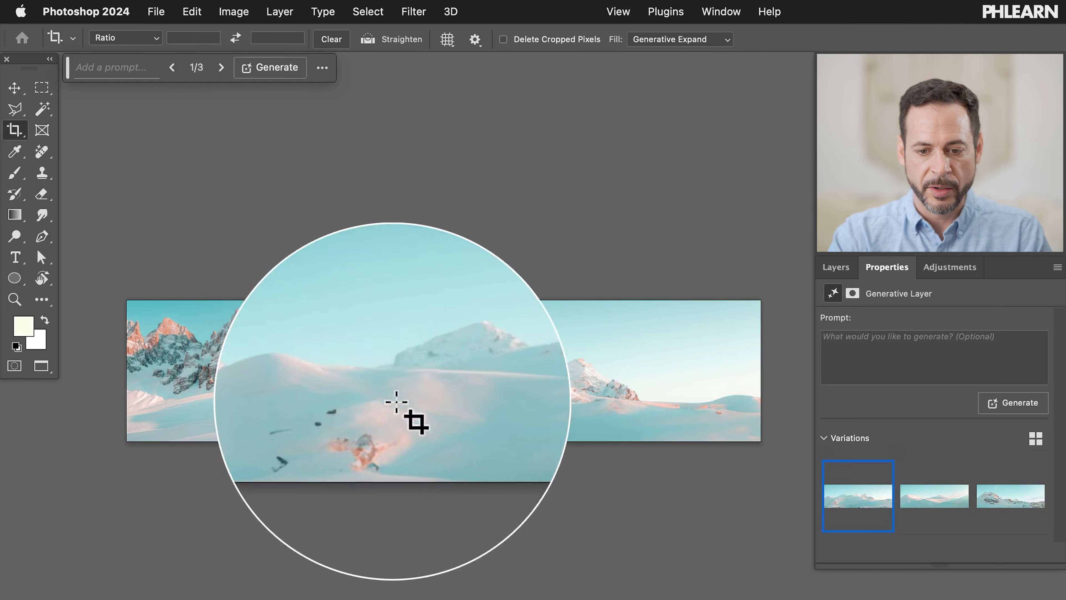
Step: Use the second generated variation and make the logo layer visible and selected again
left_click(929, 507)
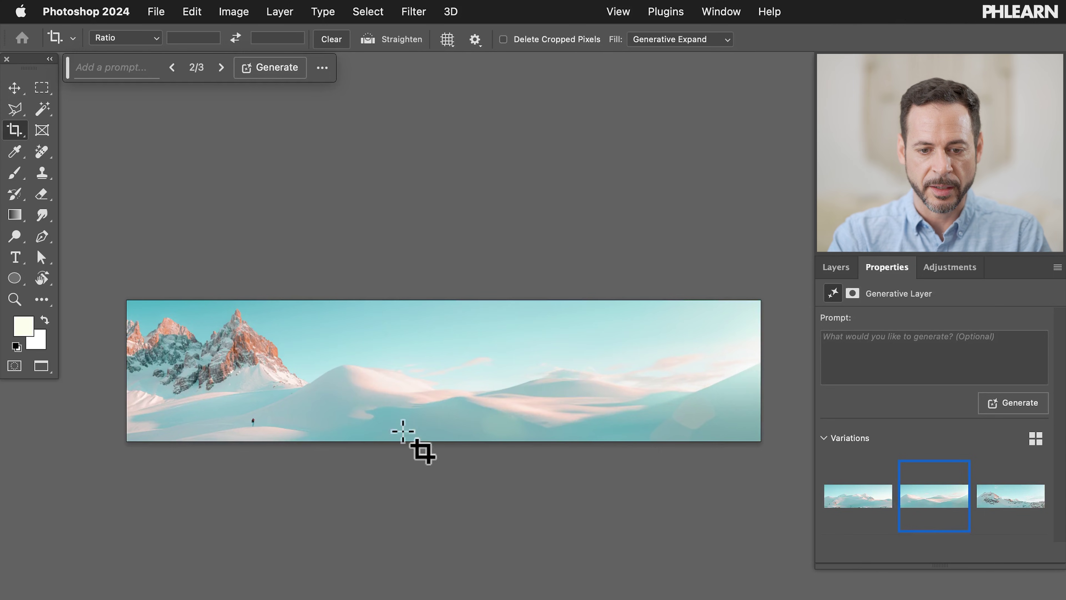
left_click(835, 267)
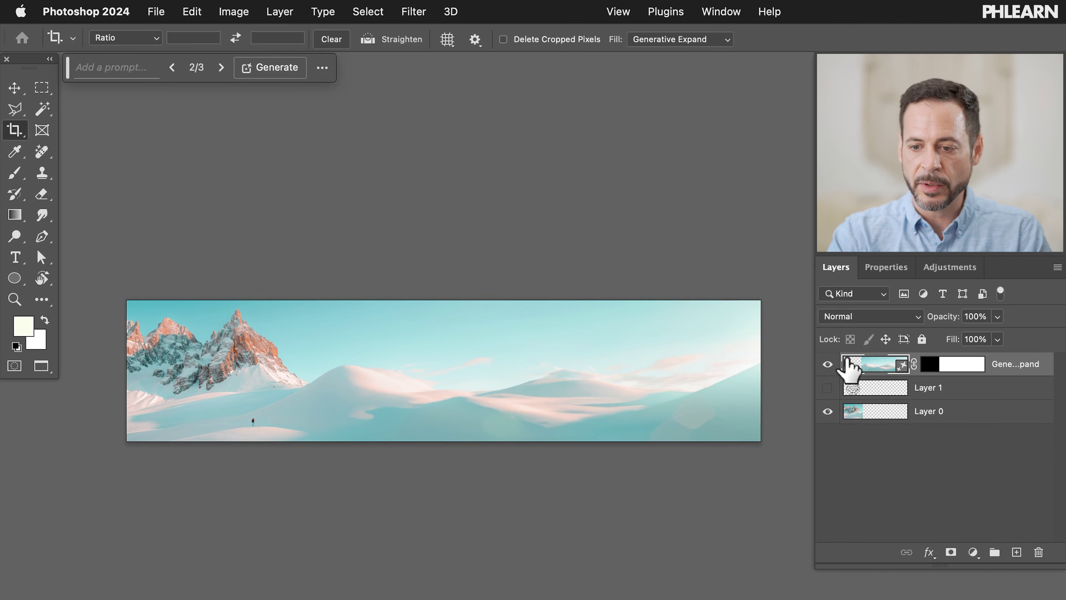
left_click(828, 387)
left_click(924, 387)
Step: Bring the logo above the generated layer, scale it to about 87%, place it at the right, then add Layer 2
key("v")
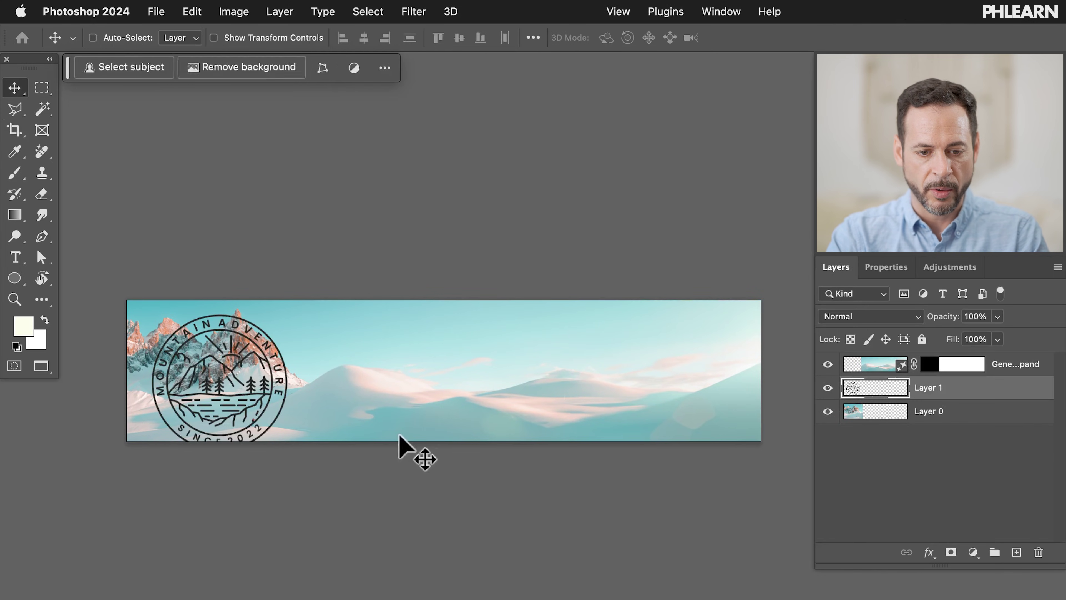
left_click_drag(398, 436, 499, 425)
key("super+bracketright")
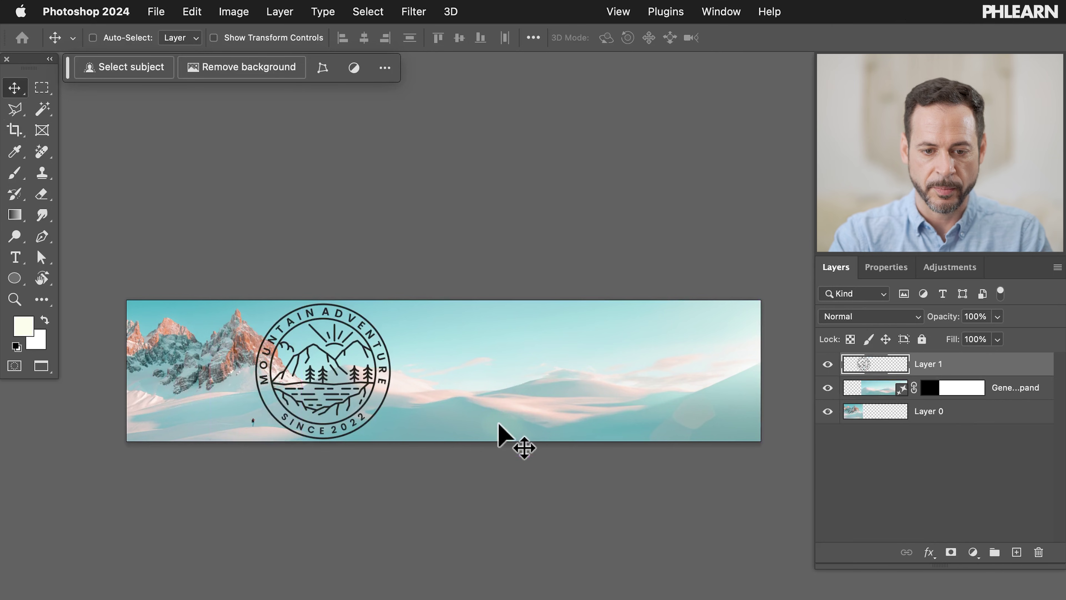
key("super+t")
left_click_drag(394, 257, 362, 295)
key("Return")
left_click_drag(357, 362, 683, 370)
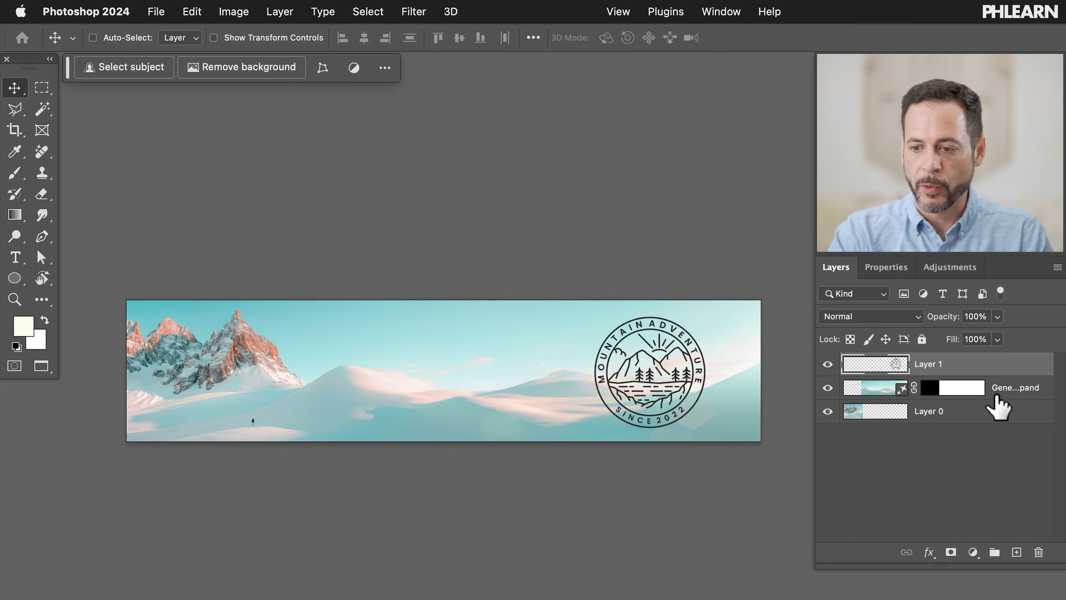
left_click(1016, 552)
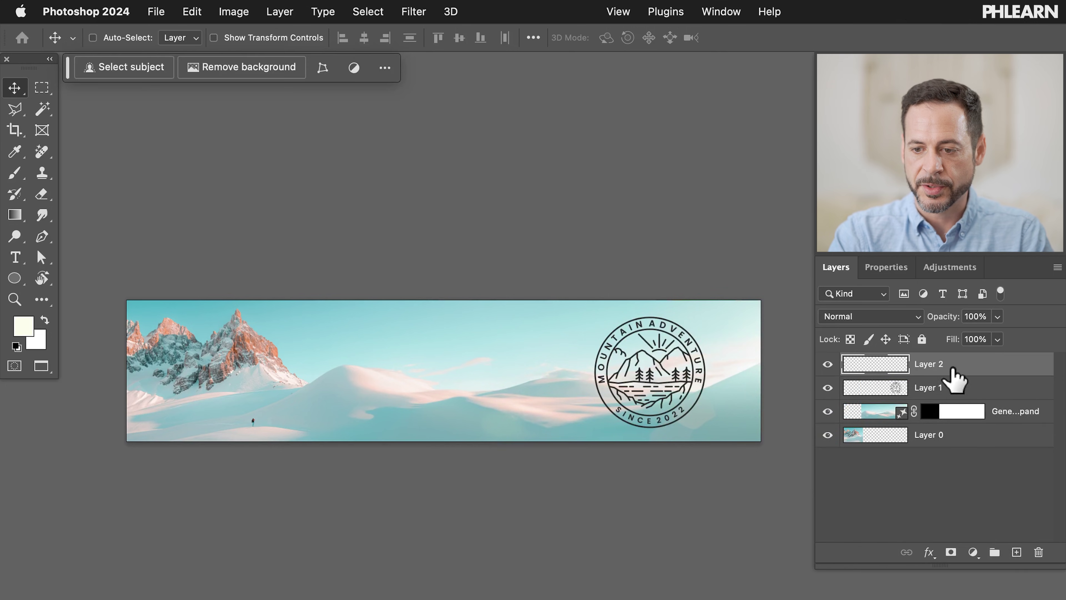
Step: Below the logo, draw a Basics foreground-to-transparent gradient from the banner's right edge leftward
left_click_drag(952, 373, 952, 405)
key("g")
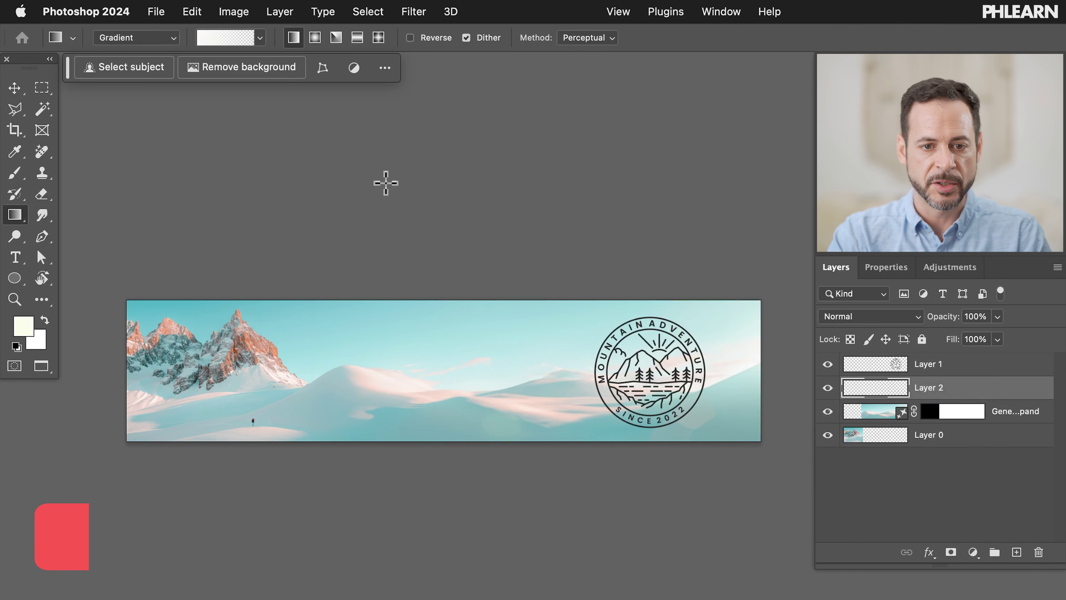
left_click(150, 41)
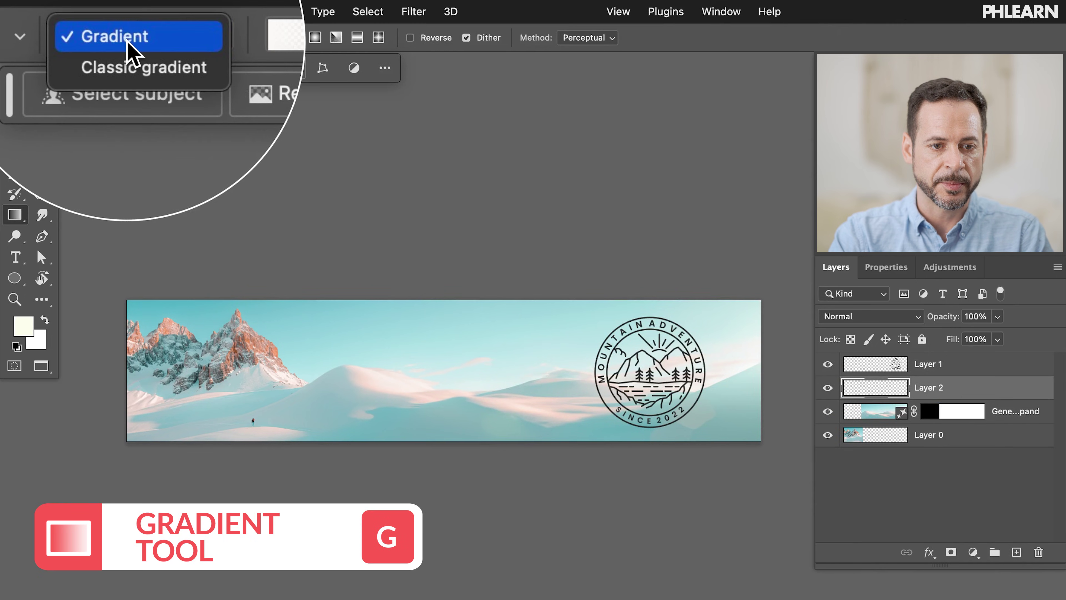
left_click(129, 44)
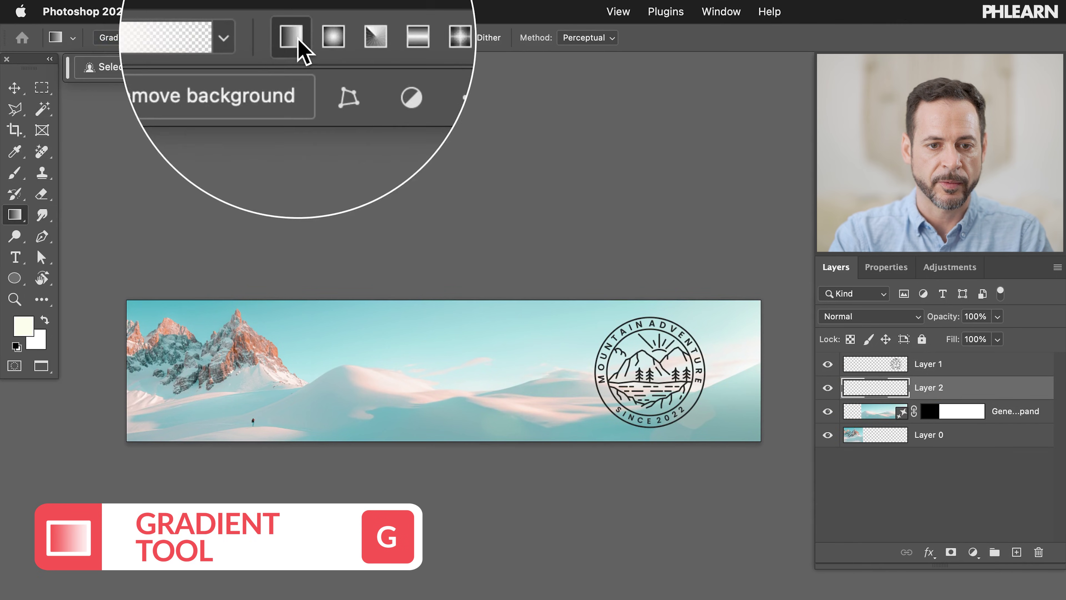
left_click(260, 39)
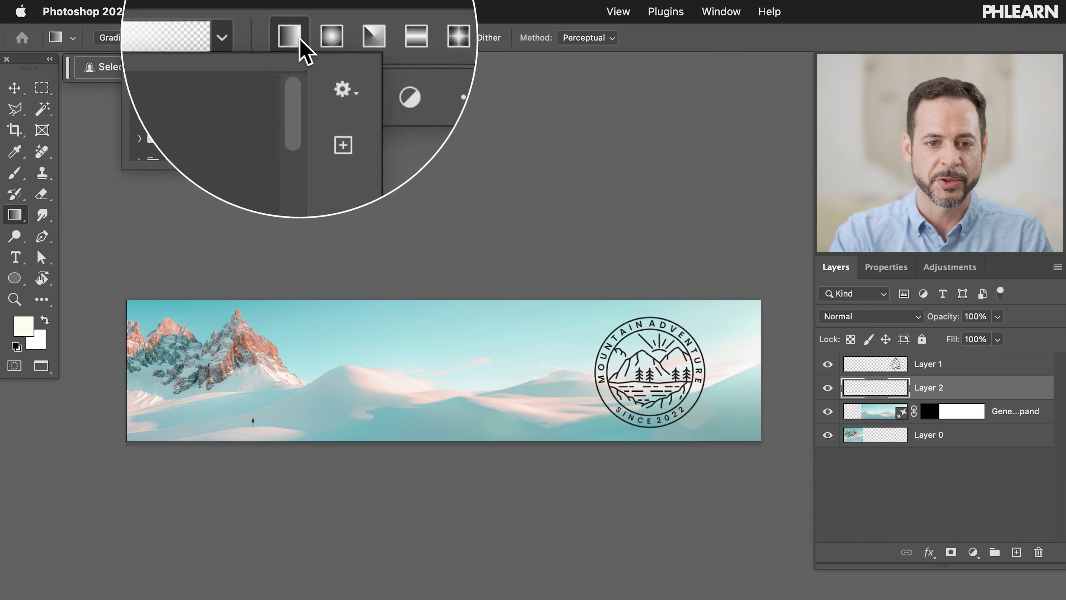
left_click(140, 68)
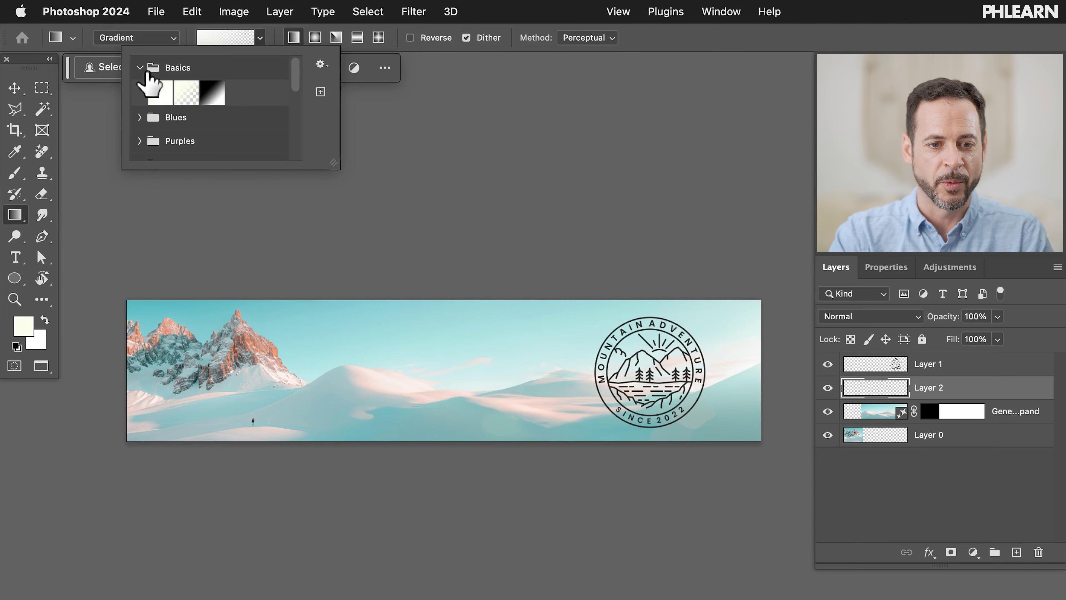
left_click(180, 91)
left_click_drag(767, 391, 171, 393)
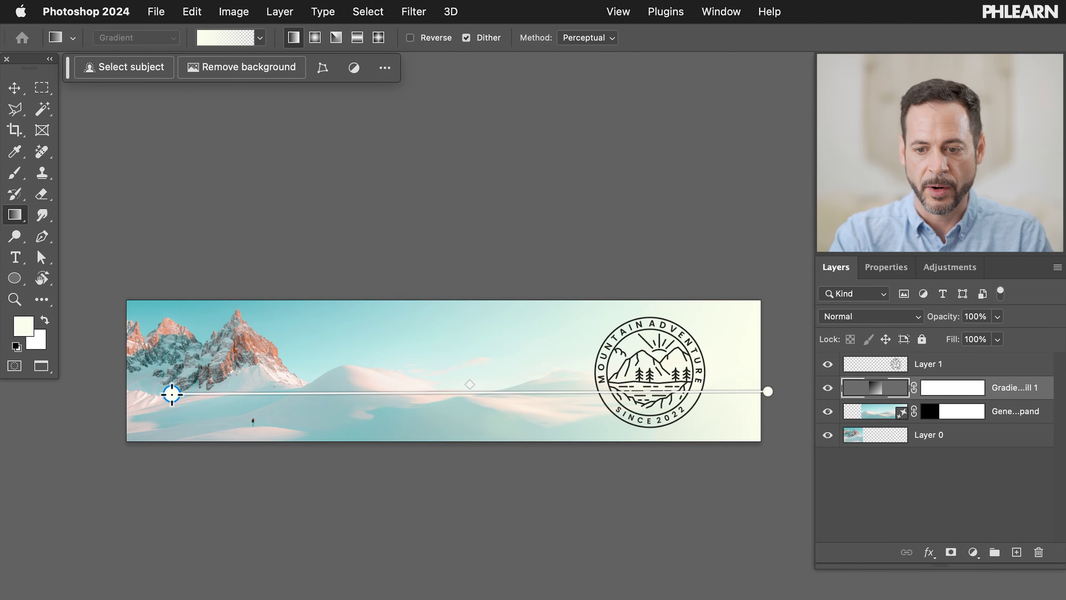
Step: Set the gradient colour to a pale cyan sampled from the sky, then reselect the logo layer
double_click(768, 391)
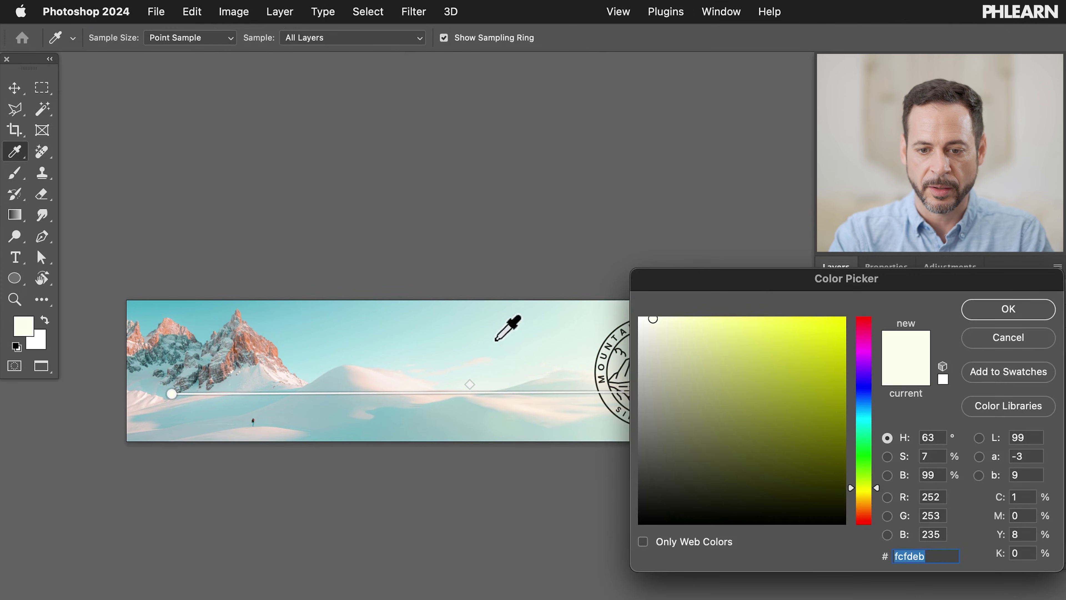
left_click(427, 325)
scroll(514, 311, "right", 5)
scroll(515, 310, "down", 6)
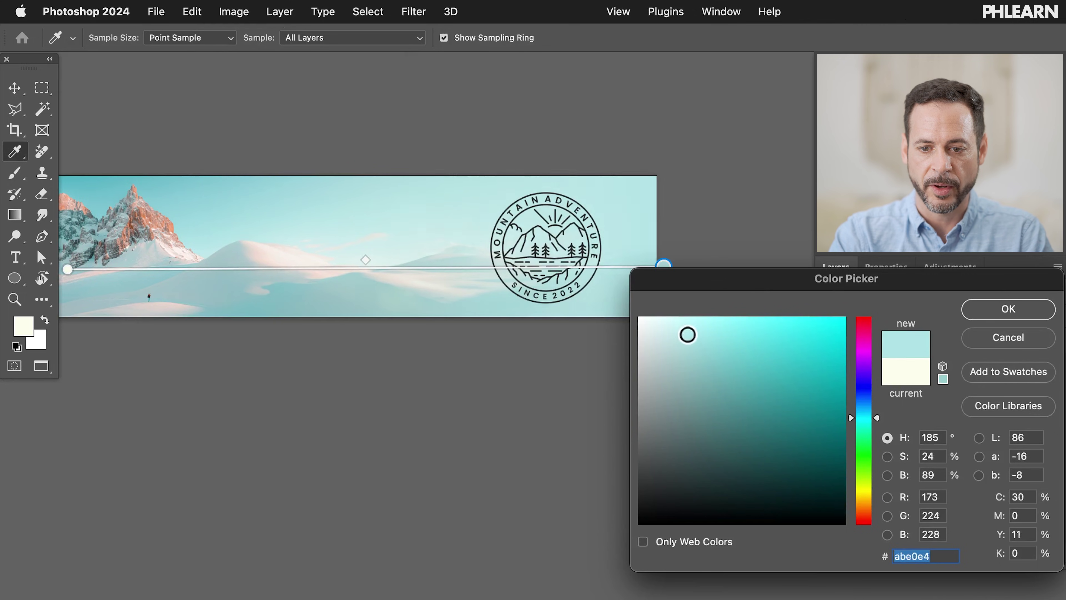
left_click_drag(688, 335, 672, 322)
left_click(989, 313)
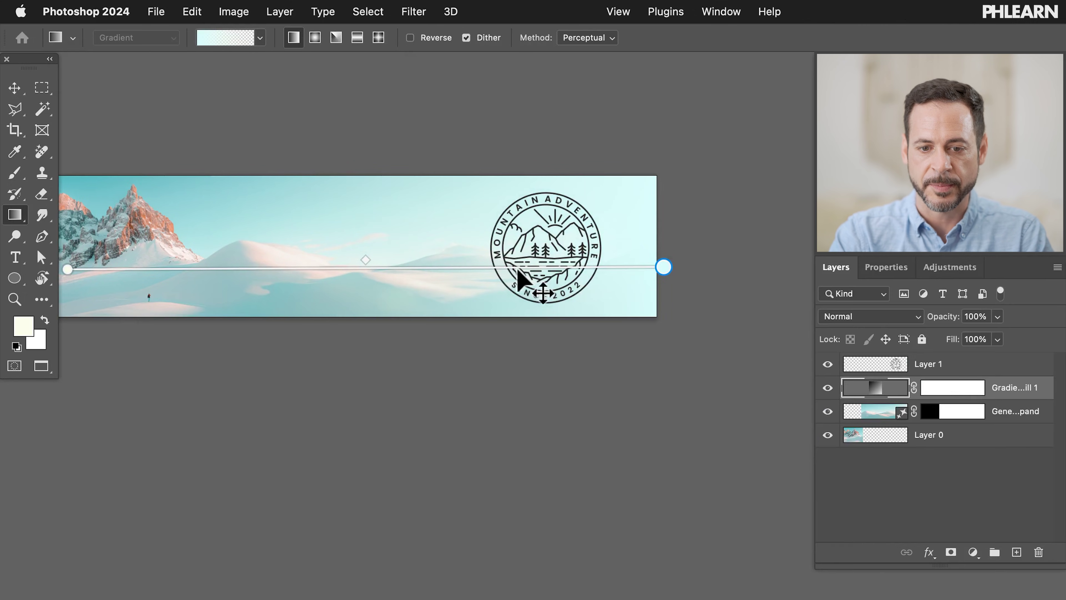
left_click(963, 366)
scroll(399, 356, "up", 3)
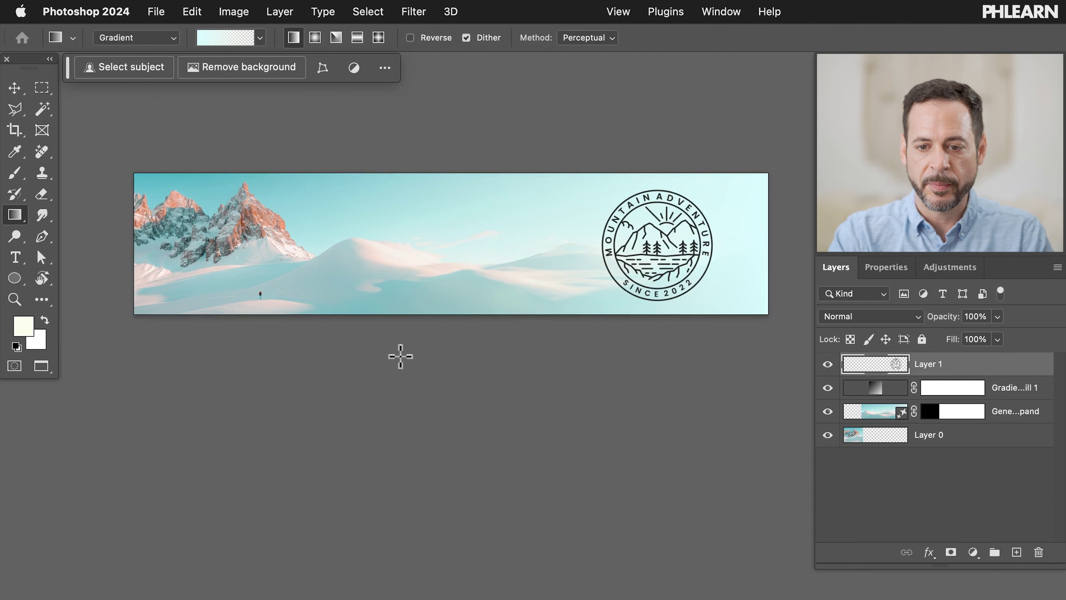
scroll(400, 356, "up", 3)
scroll(401, 356, "left", 5)
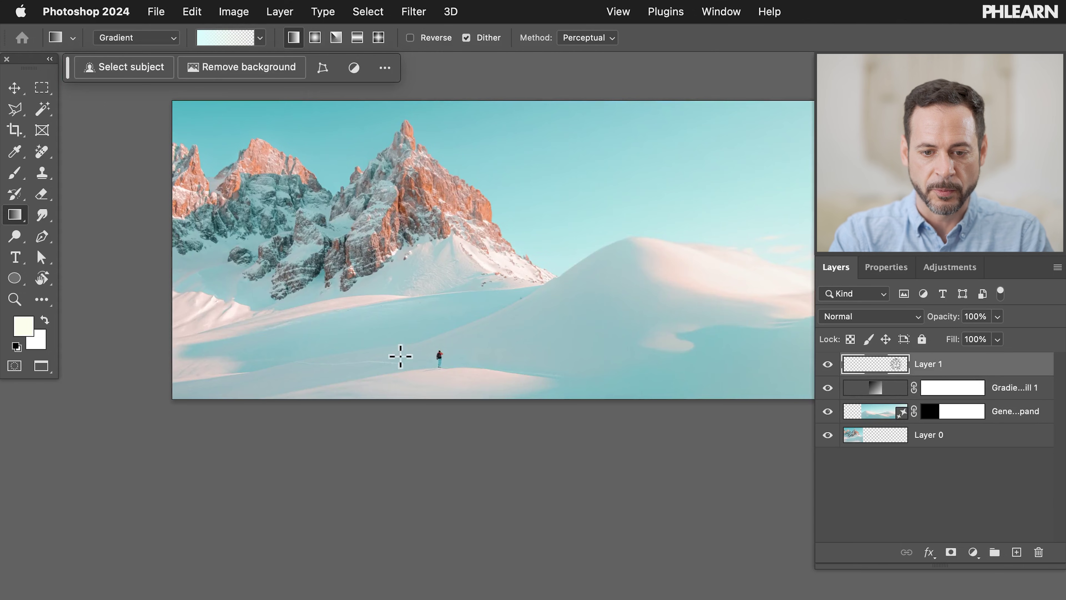
scroll(401, 356, "down", 3)
scroll(401, 357, "left", 2)
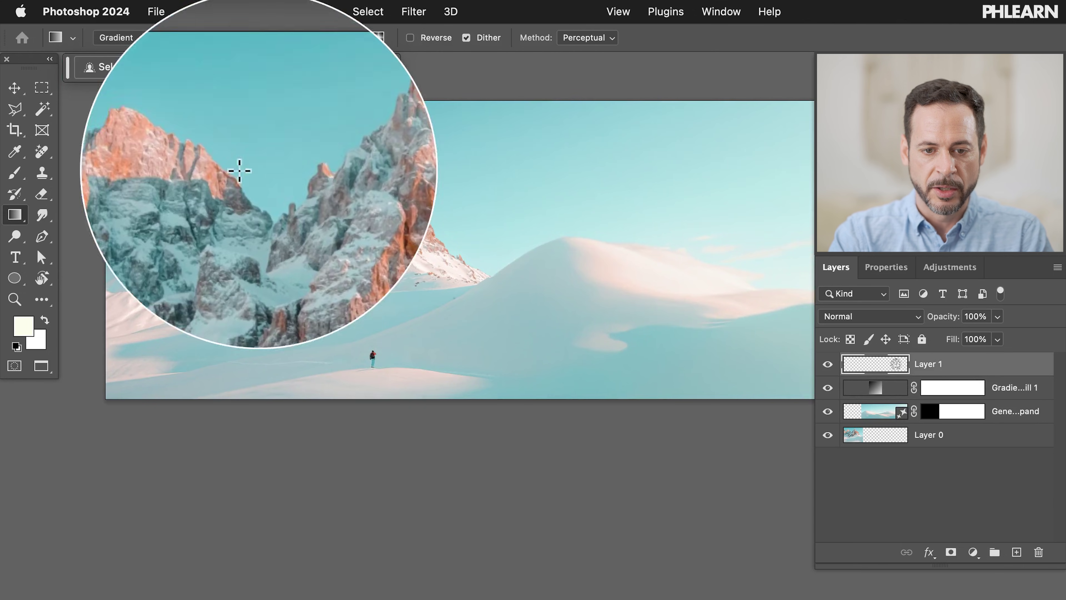
scroll(327, 295, "right", 15)
scroll(227, 214, "left", 2)
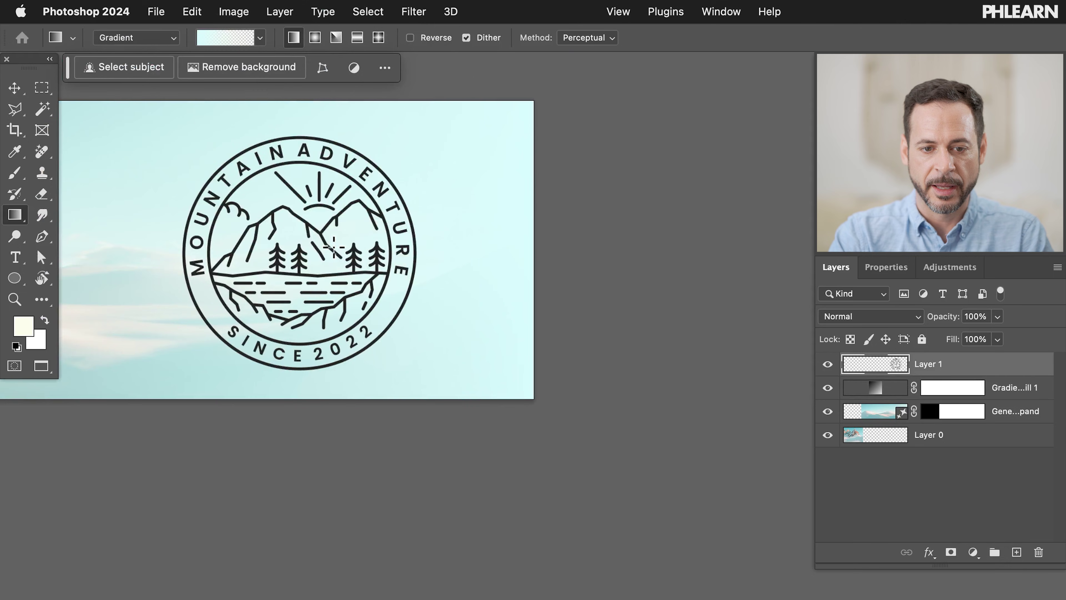
key("super+0")
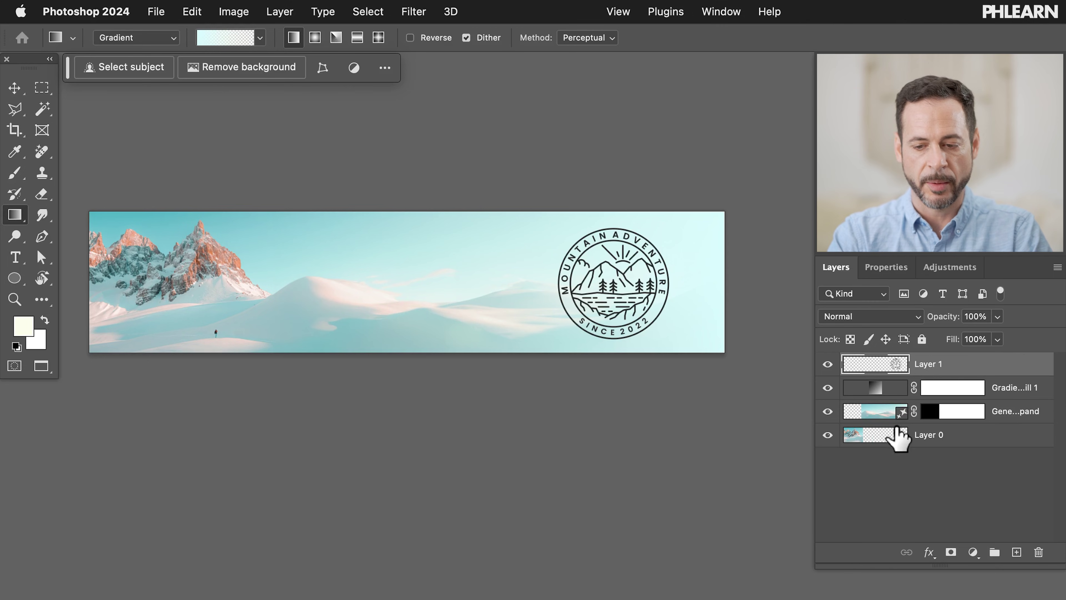
Step: Duplicate the mountain photo, gradient fill and logo layers into a new document
left_click(1014, 397)
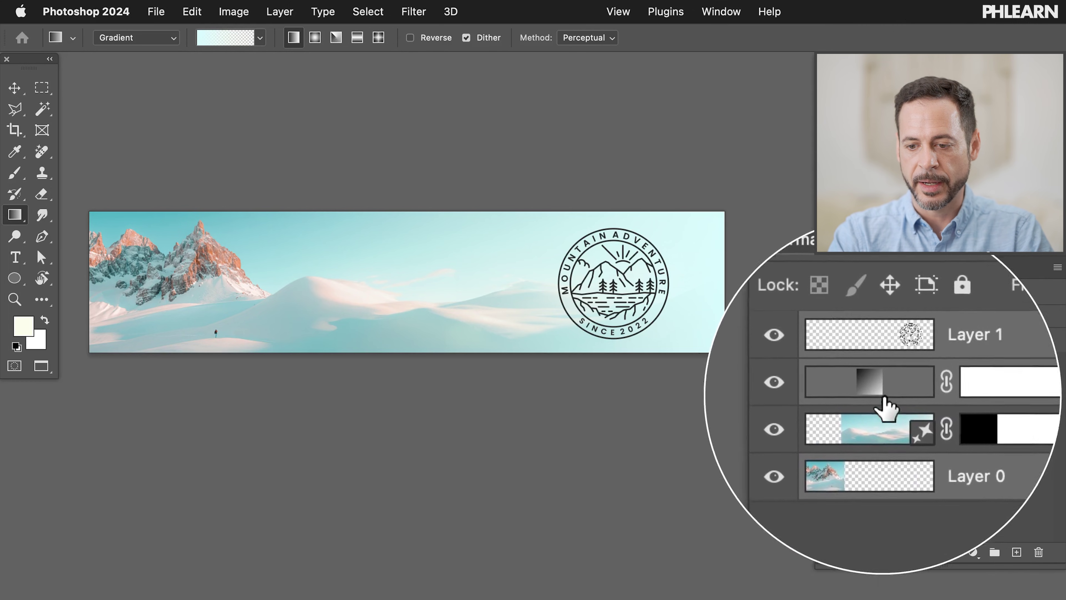
right_click(957, 439)
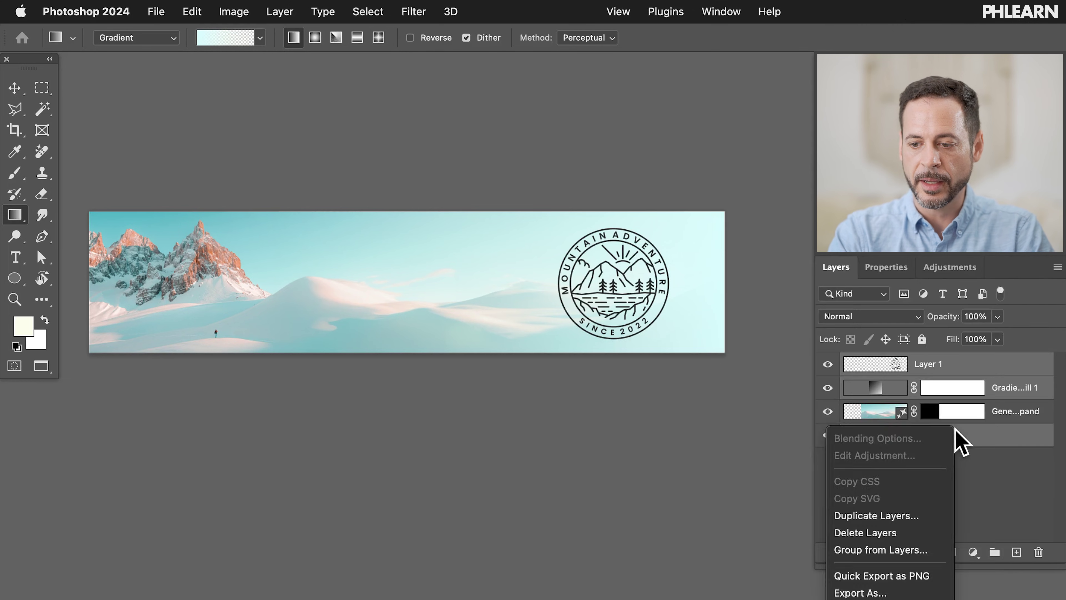
left_click(892, 522)
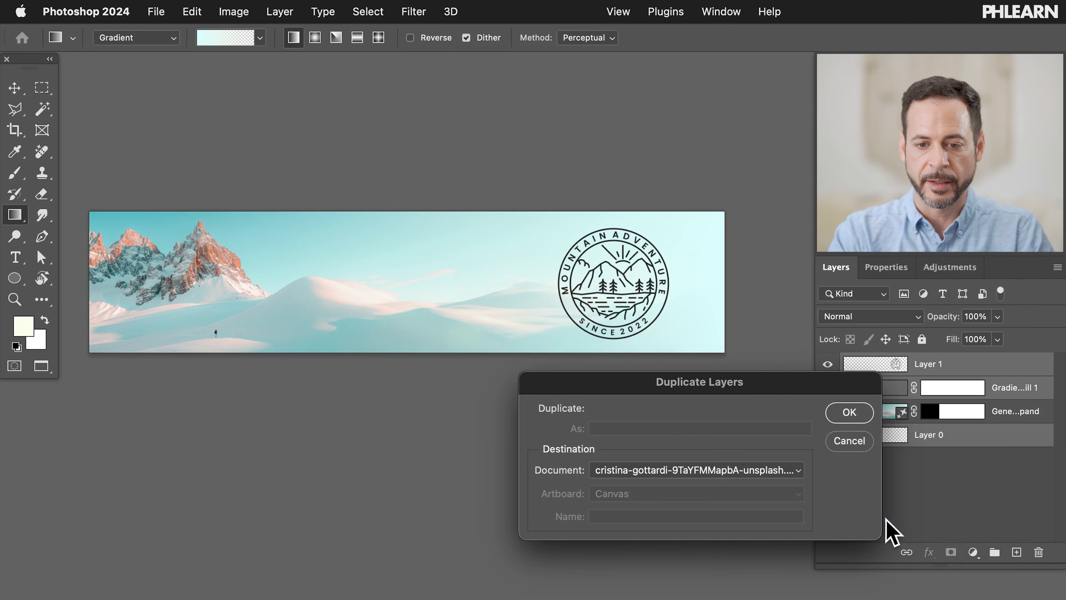
left_click(654, 476)
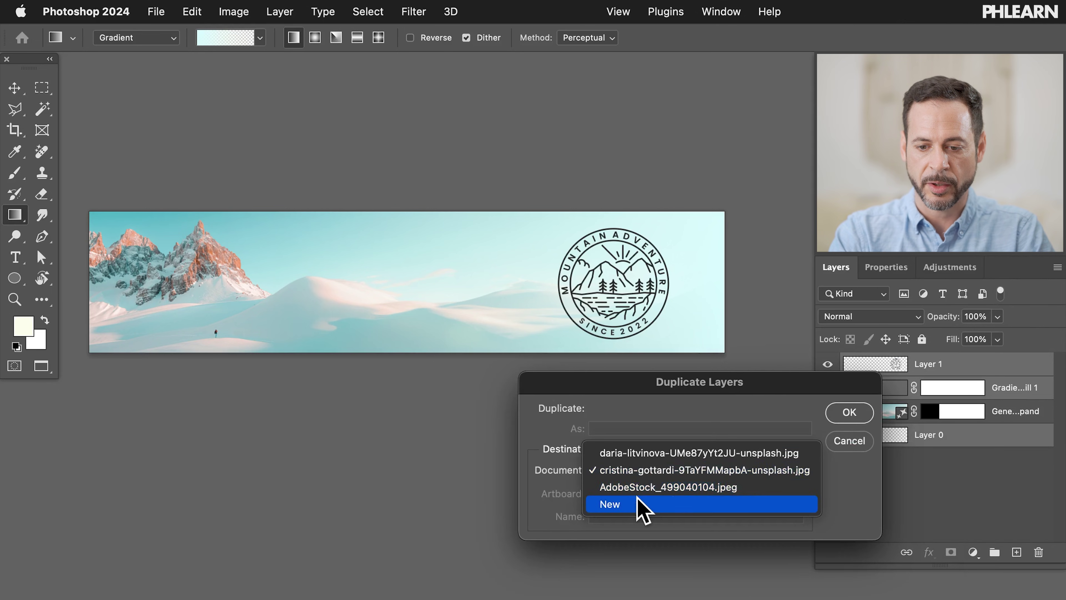
left_click(642, 507)
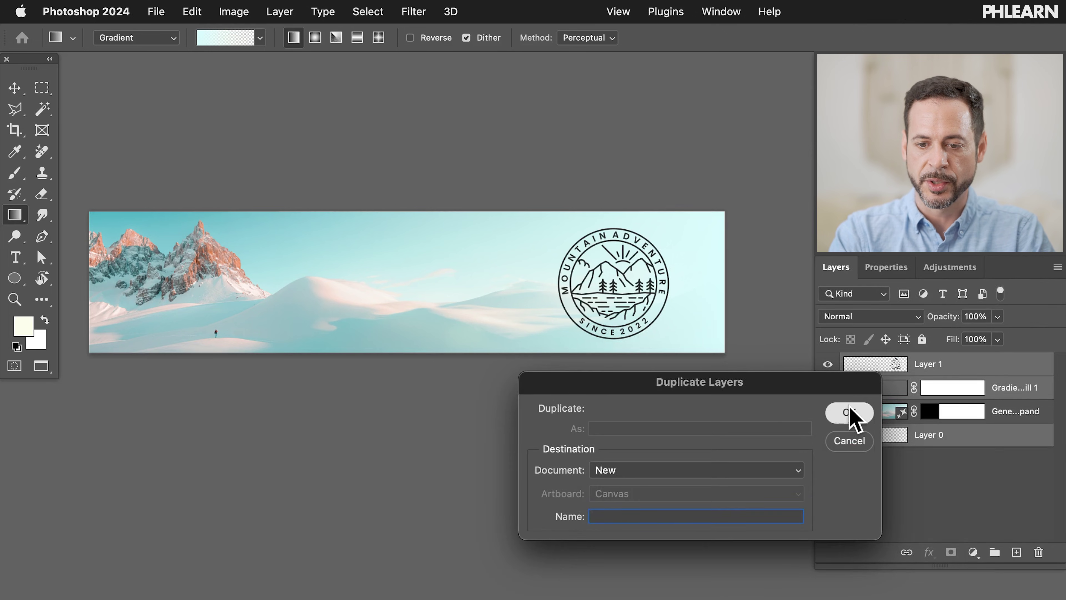
left_click(850, 411)
scroll(525, 420, "right", 3)
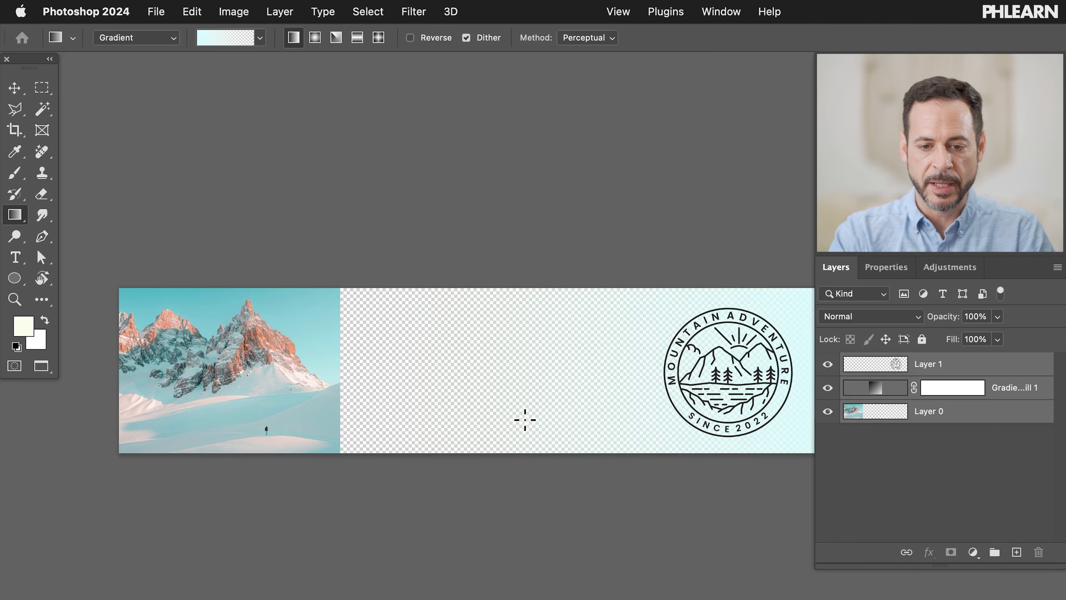
key("c")
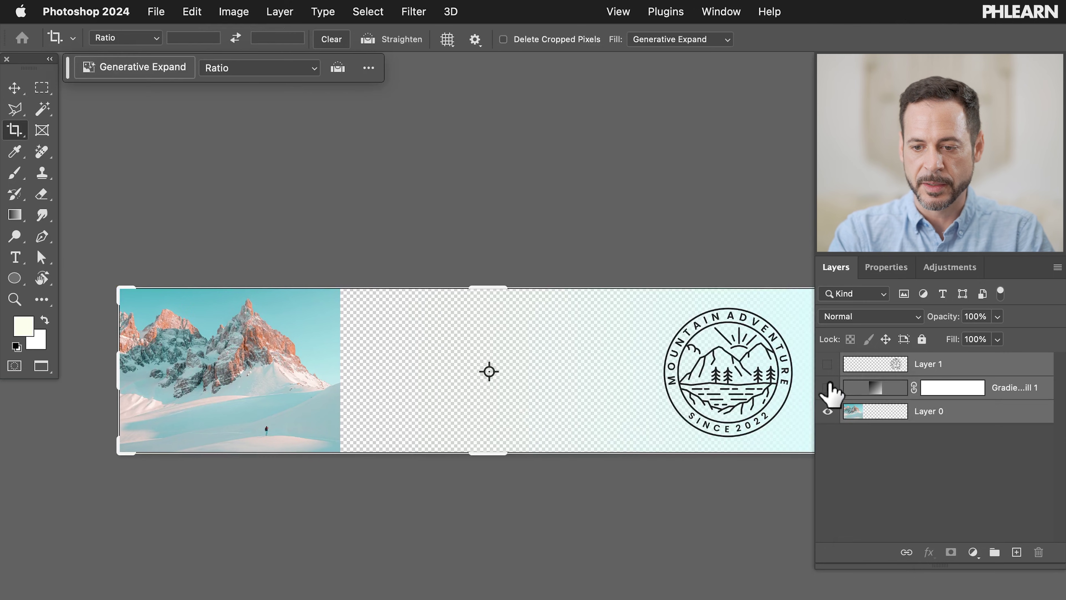
Step: Hide the gradient, then Generative Expand the canvas to a tall 2601 × 6731 px frame with new sky
left_click(826, 388)
scroll(571, 471, "right", 5)
key("super+minus")
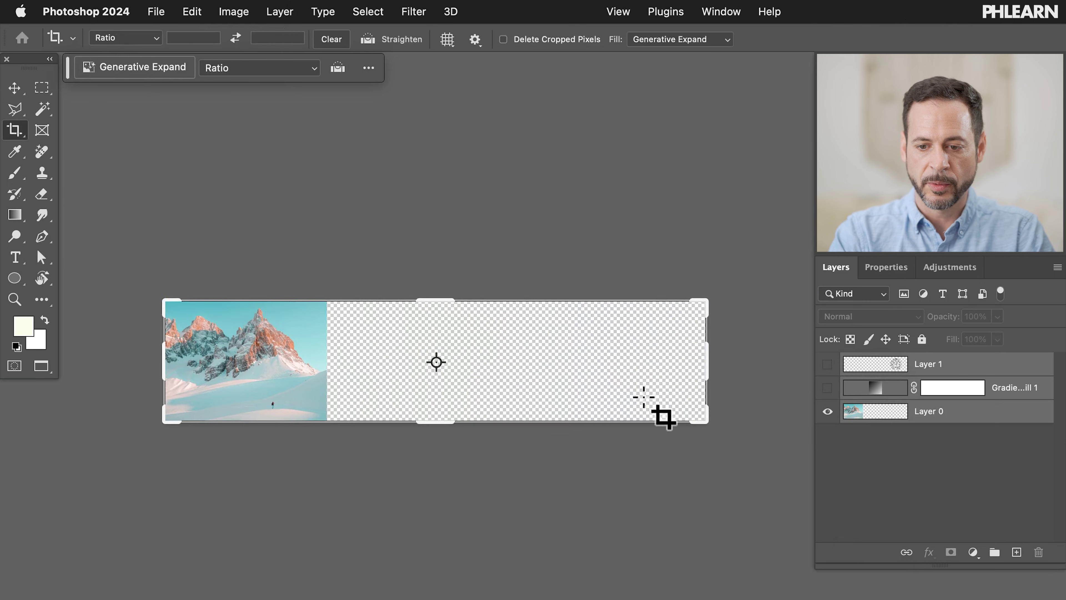
left_click_drag(707, 428, 630, 499)
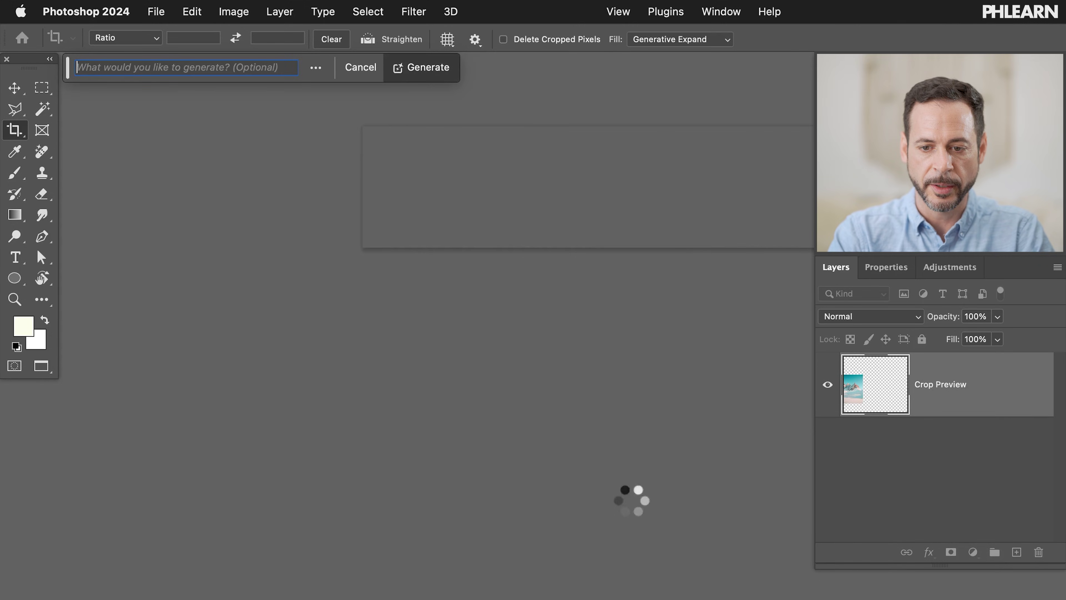
key("Return")
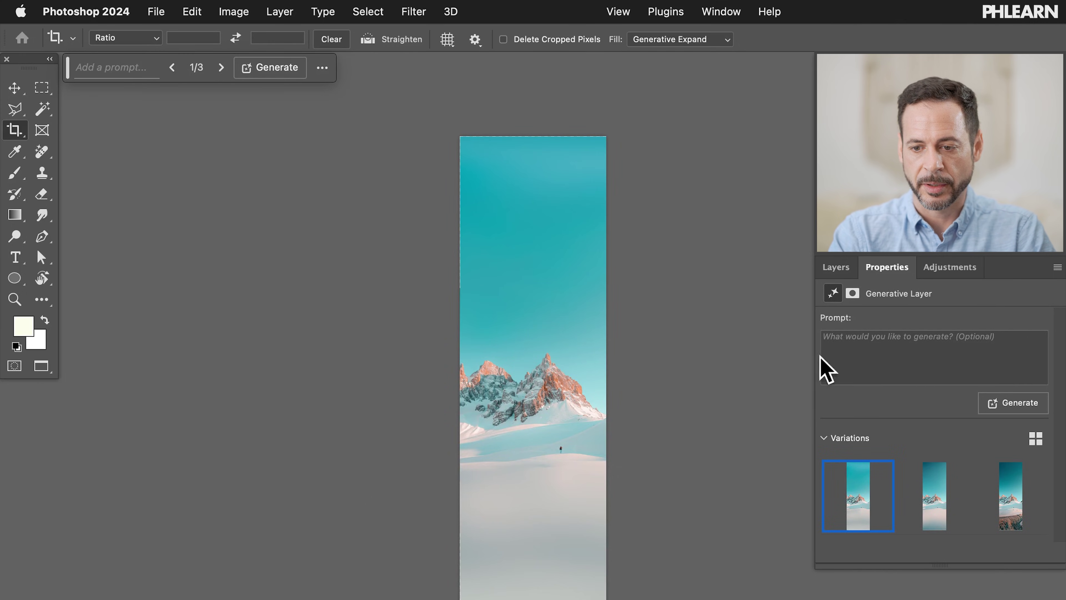
Step: Move the Mountain Adventure logo layer up and place it near the top of the tall banner
left_click(836, 271)
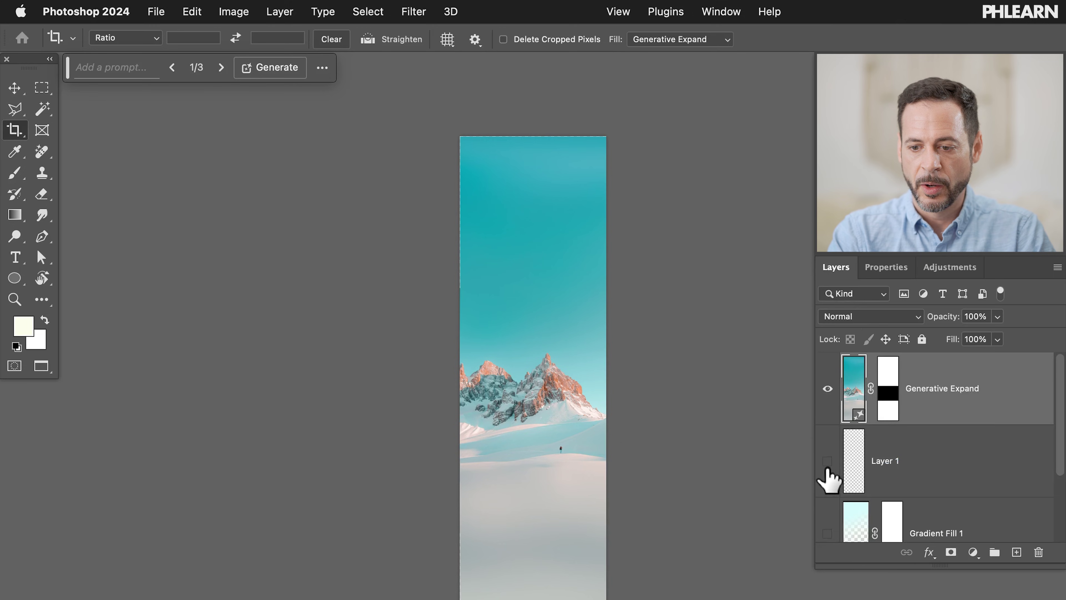
left_click(899, 462)
key("v")
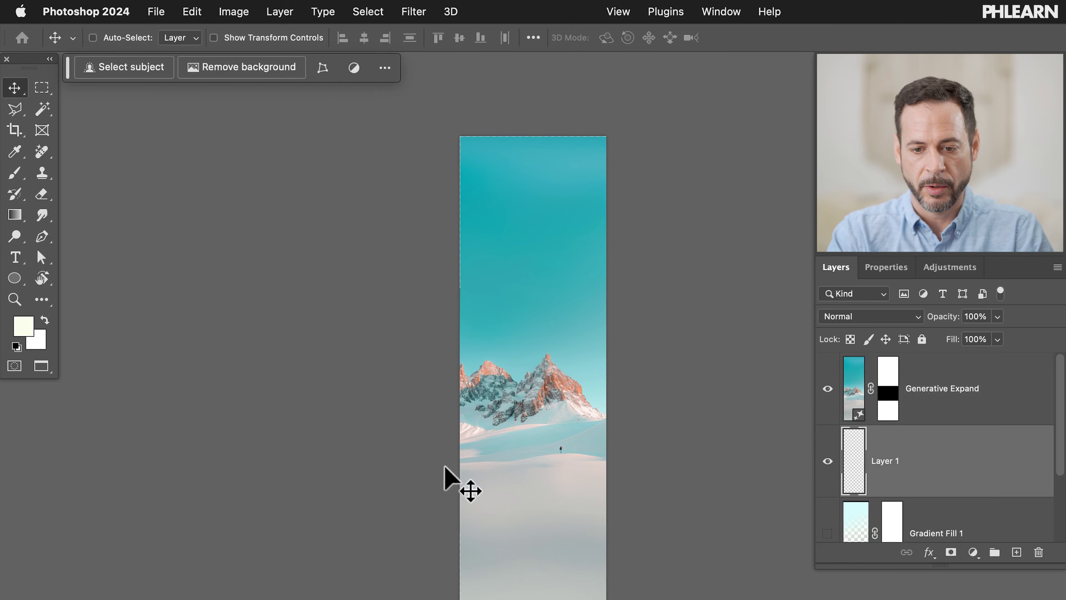
left_click_drag(452, 481, 285, 381)
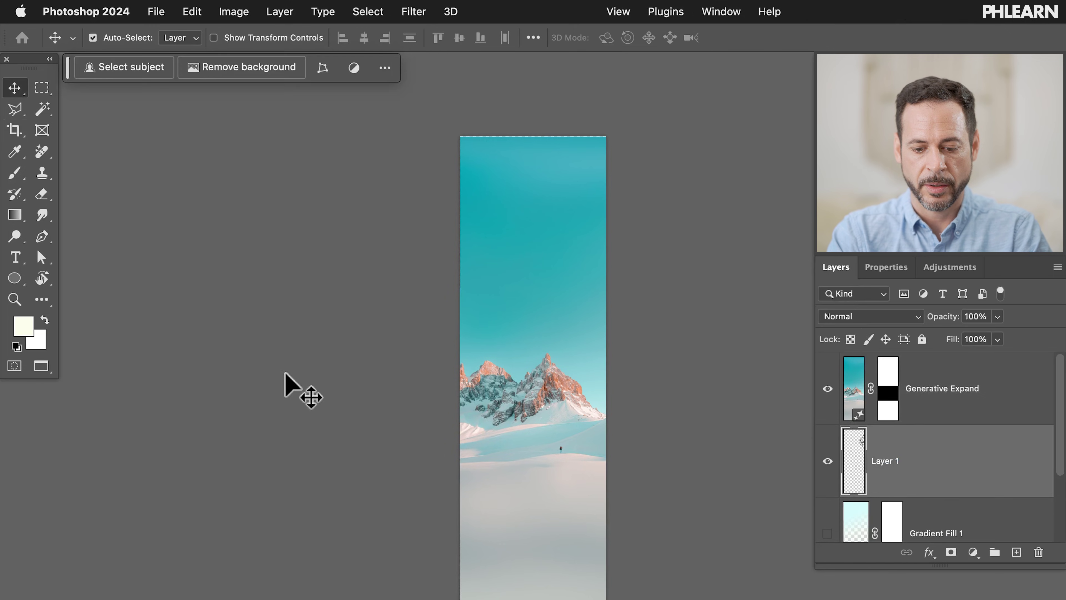
key("ctrl+t")
left_click_drag(619, 245, 571, 252)
key("Return")
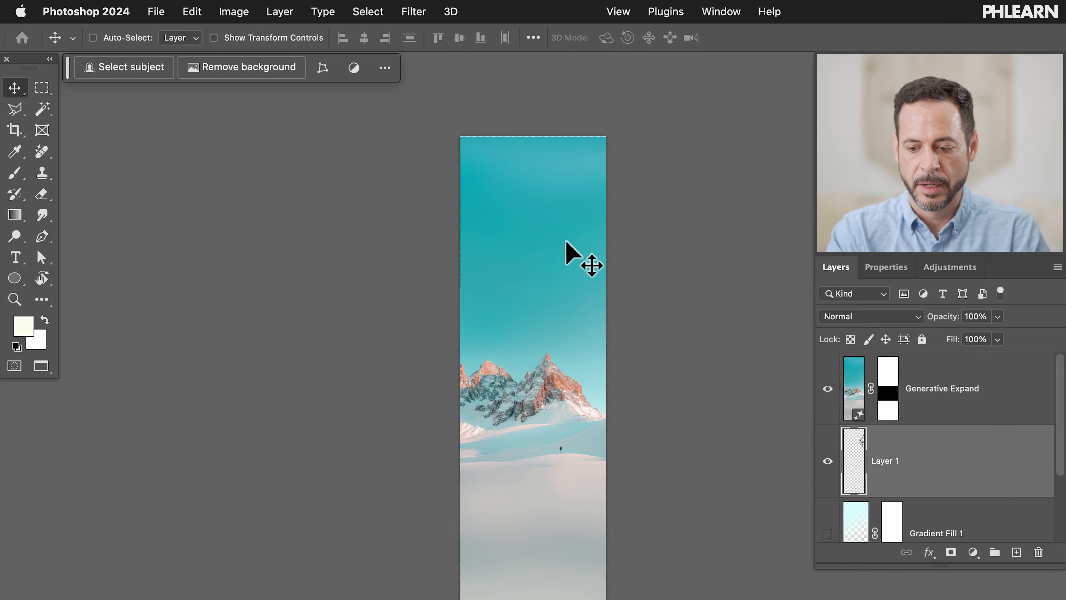
key("ctrl+bracketright")
left_click_drag(674, 357, 578, 333)
Step: Show the gradient fill and re-angle it to fade vertically down the banner, above the image
left_click(827, 533)
left_click(892, 525)
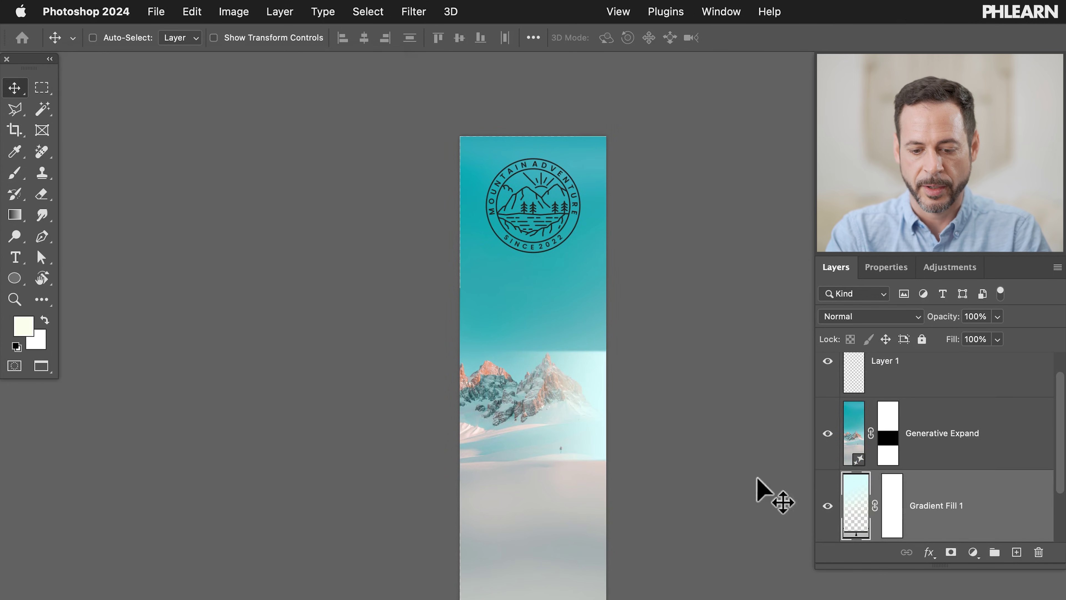
key("g")
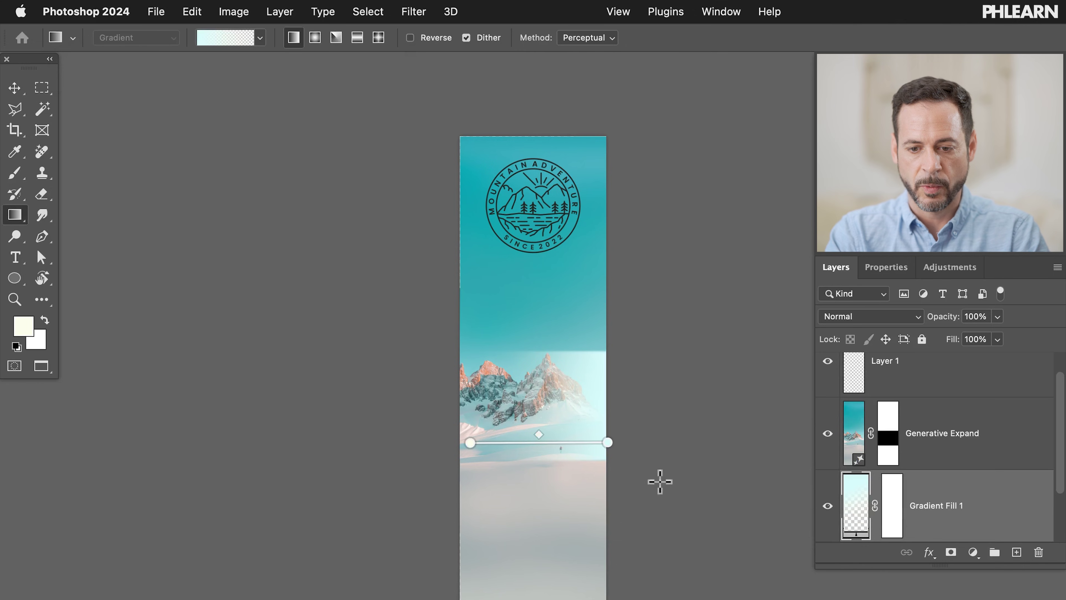
left_click_drag(607, 442, 495, 125)
left_click_drag(471, 443, 487, 453)
key("super+bracketright")
left_click_drag(487, 454, 499, 358)
Step: Reselect the logo layer and zoom in to review the finished tall banner
left_click(885, 390)
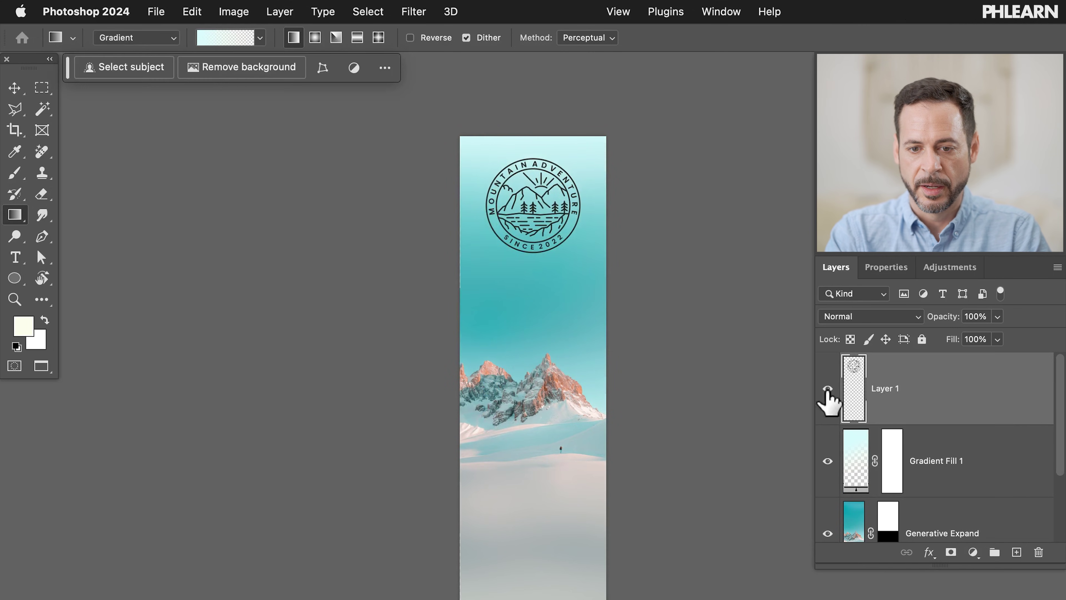
key("super+plus")
key("super+plus")
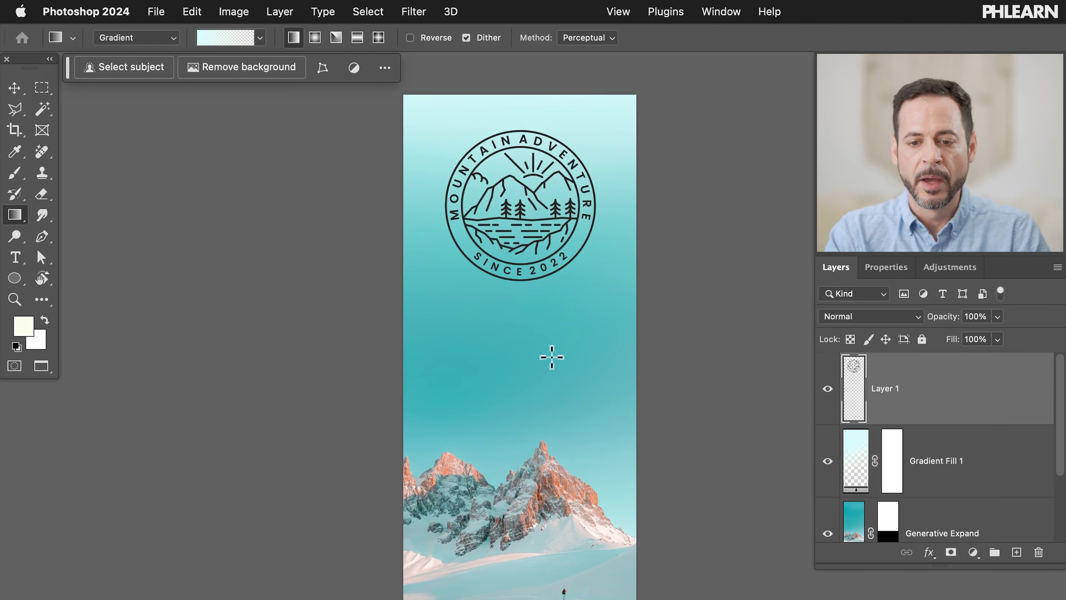
scroll(552, 357, "down", 5)
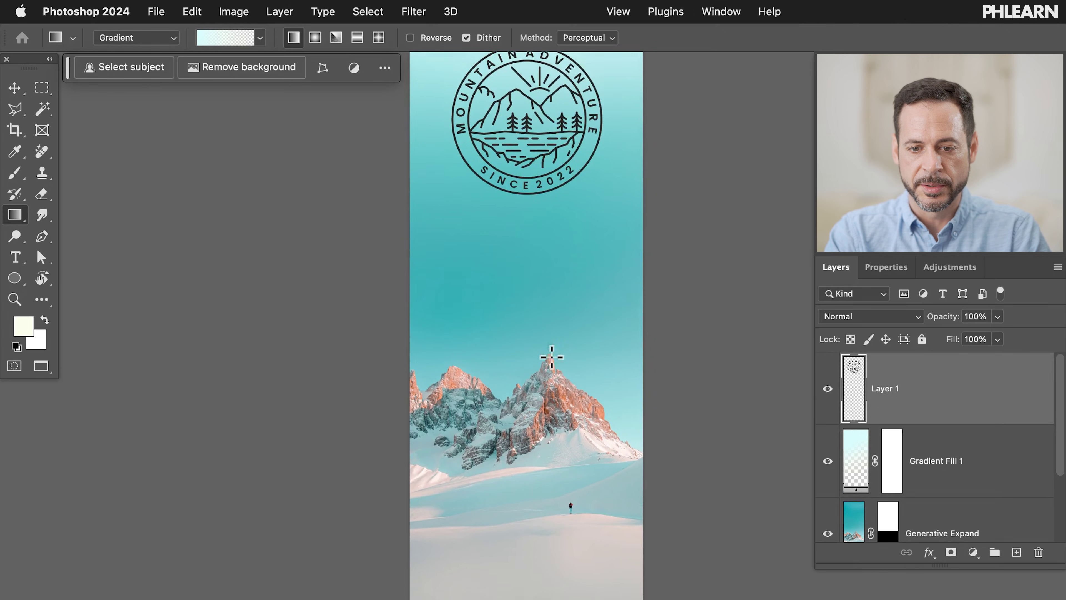
scroll(551, 357, "up", 1)
key("f")
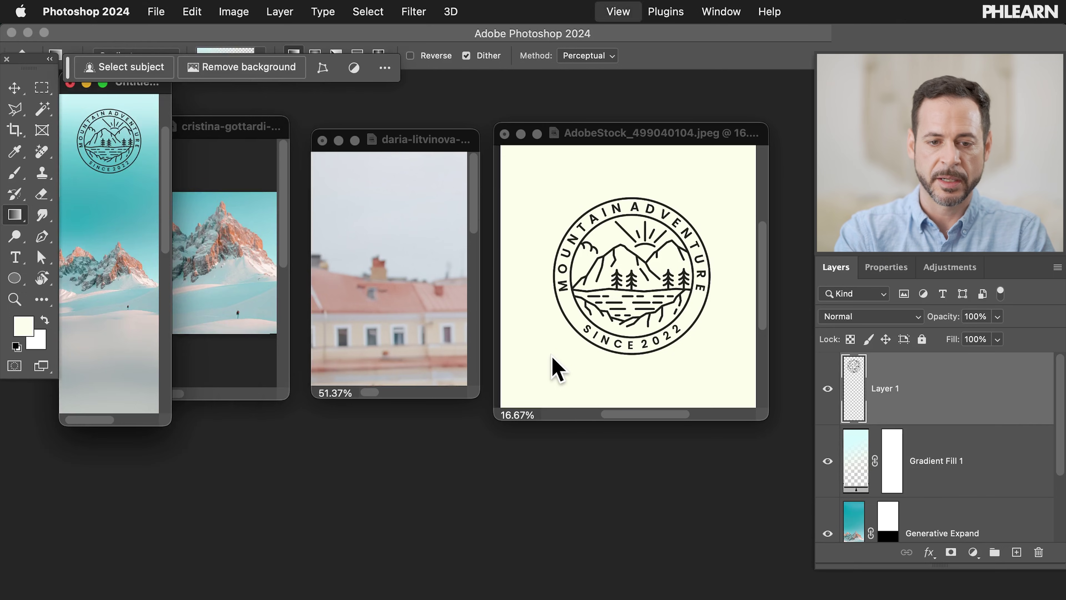
Step: Arrange the wide and tall mountain banner windows, stacking the tall one over the wide one
left_click(259, 128)
left_click_drag(259, 128, 518, 245)
double_click(519, 246)
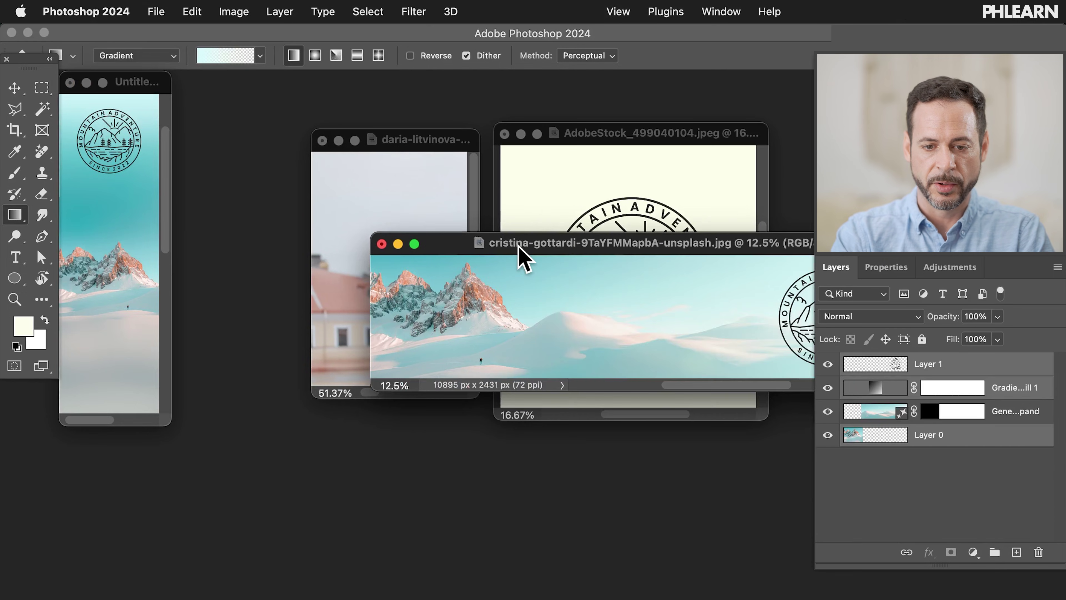
left_click_drag(505, 234, 246, 332)
left_click(135, 80)
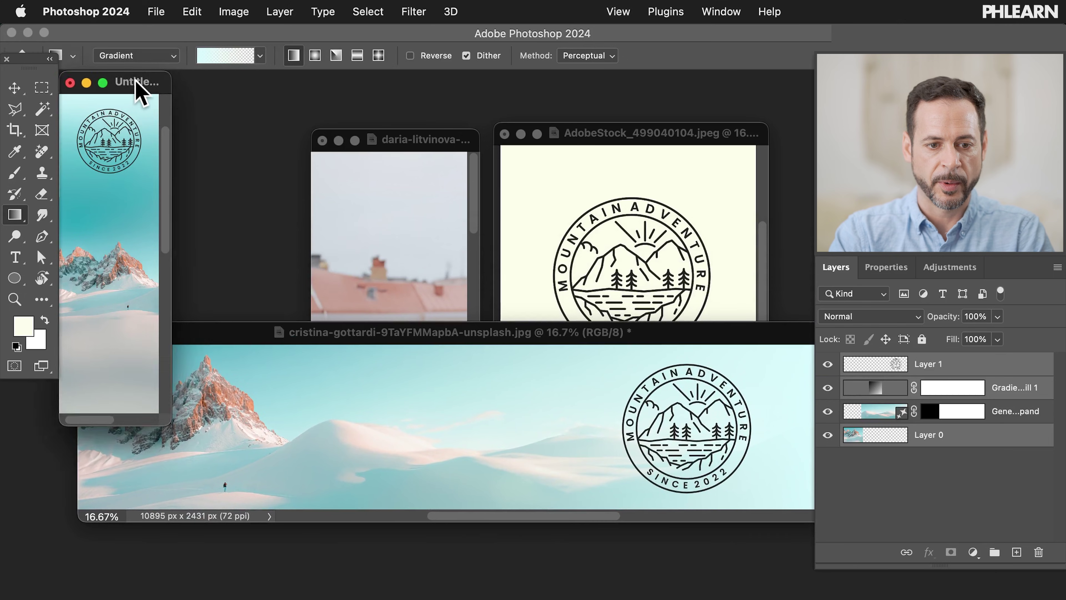
left_click_drag(135, 80, 237, 105)
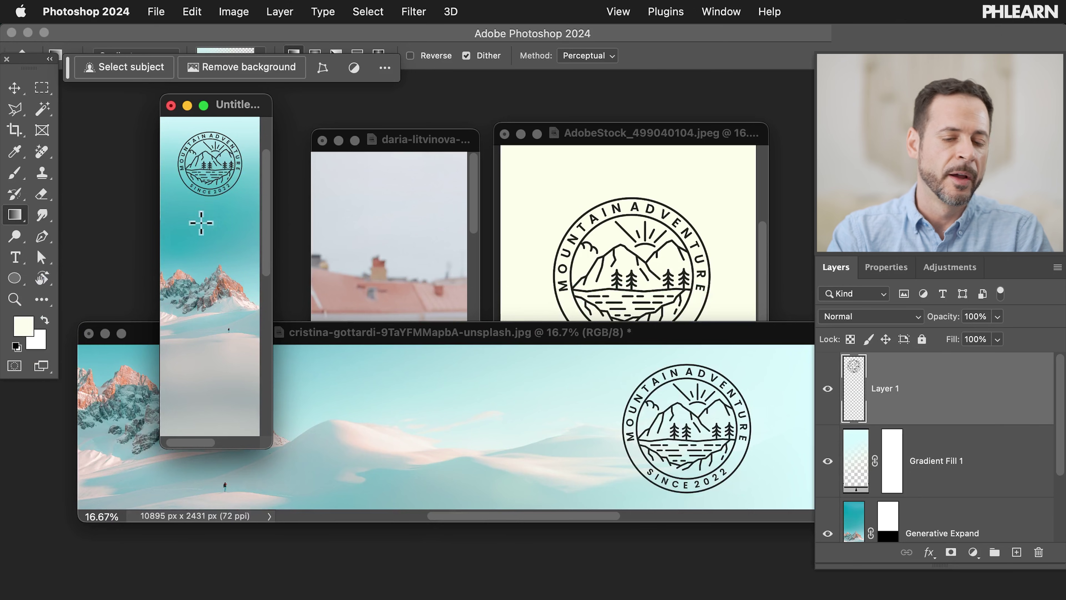
Step: Bring the rooftop café portrait window forward, enlarge it and zoom out
left_click(413, 145)
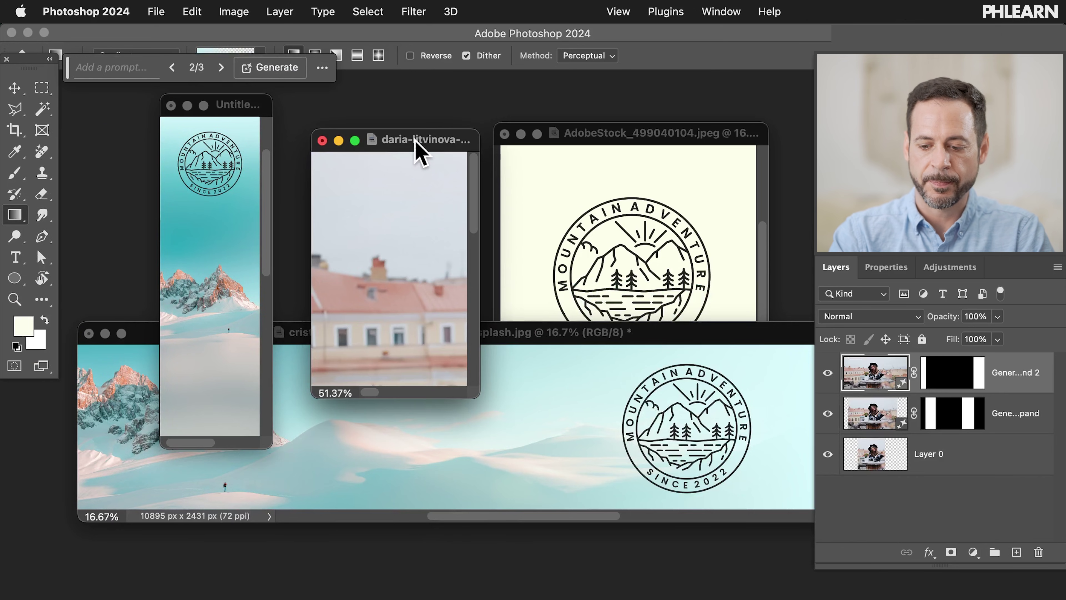
double_click(414, 144)
key("super+minus")
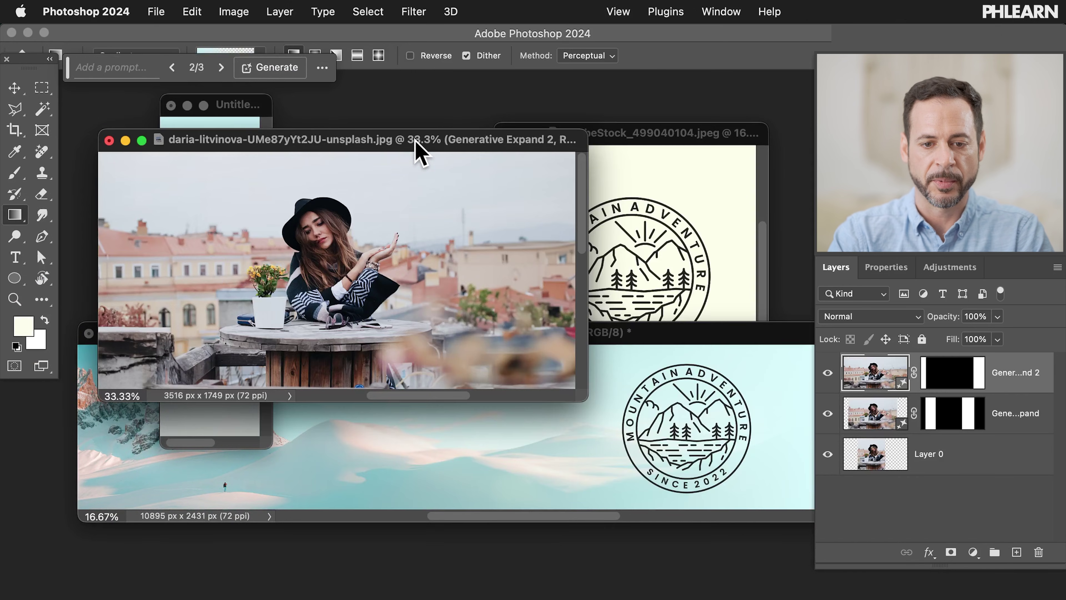
left_click_drag(416, 143, 597, 104)
Step: Generative Expand the portrait above and below into a near-square frame in full screen
key("f")
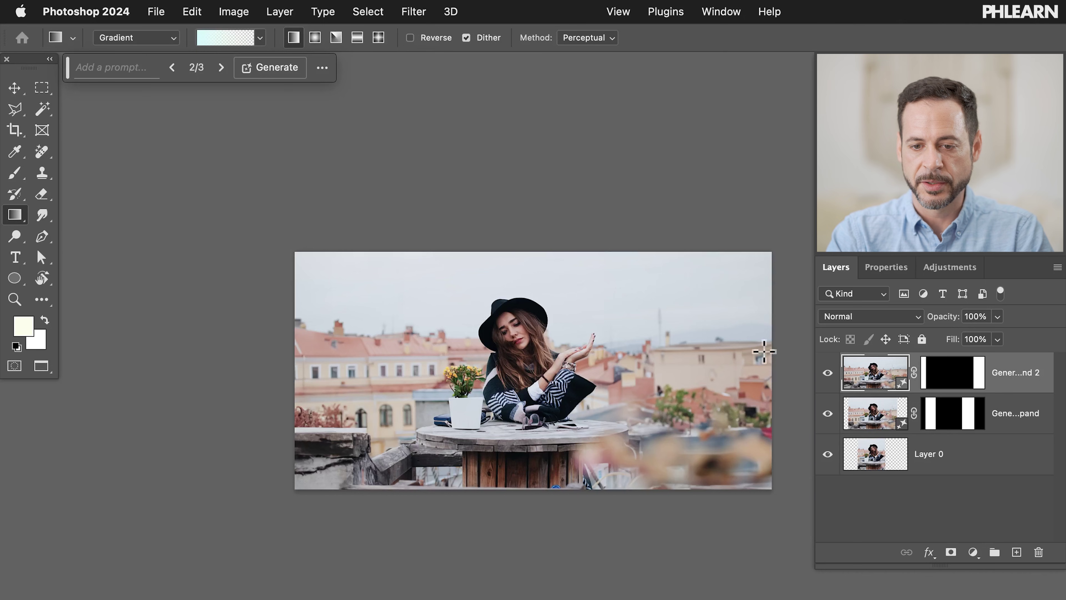
key("c")
left_click_drag(768, 488, 683, 538)
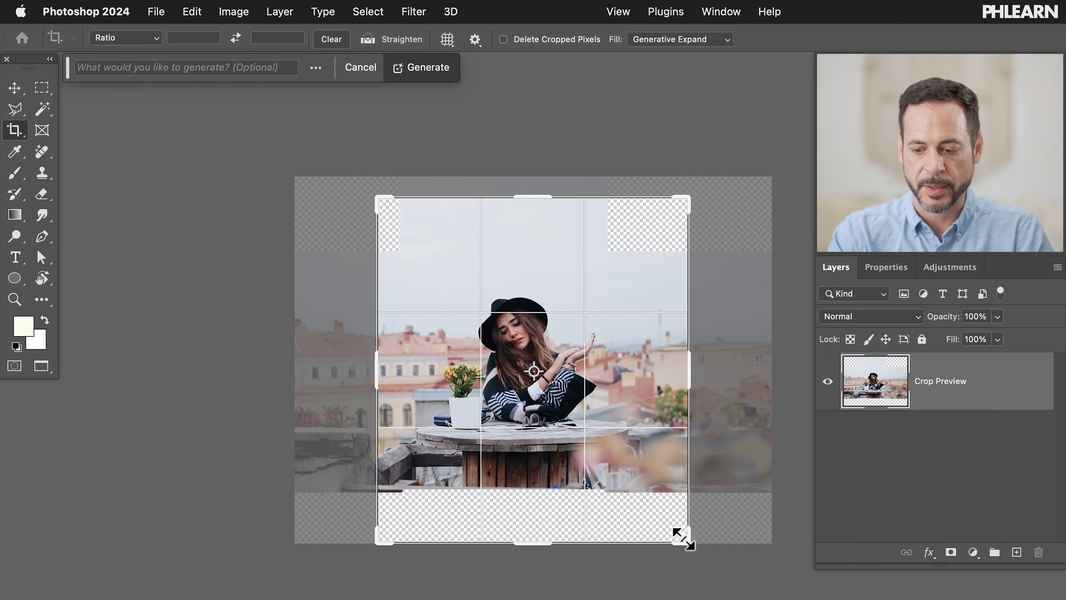
key("Return")
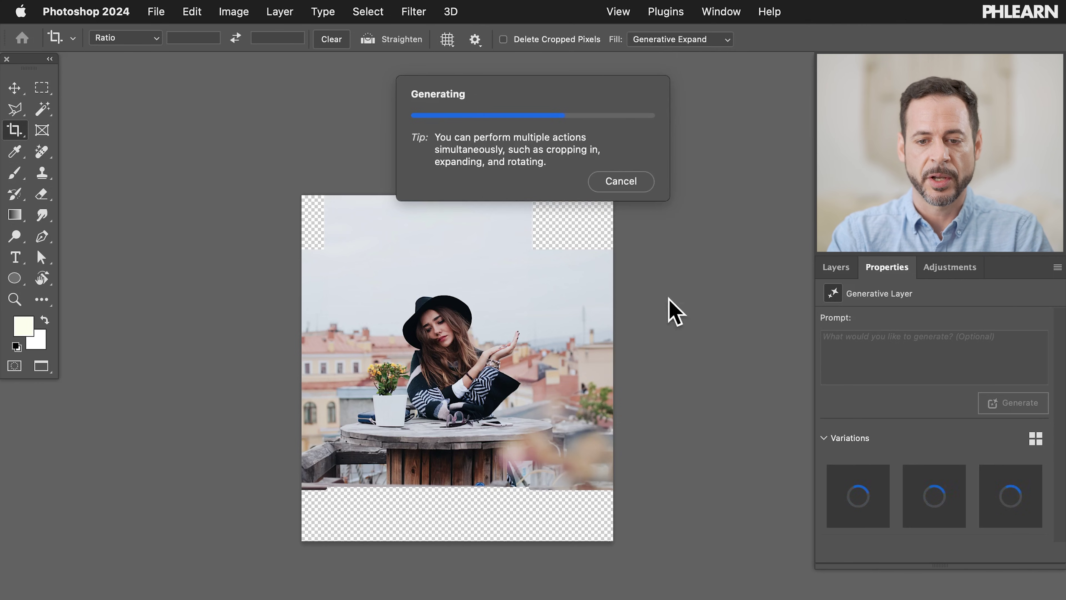
scroll(616, 409, "up", 5)
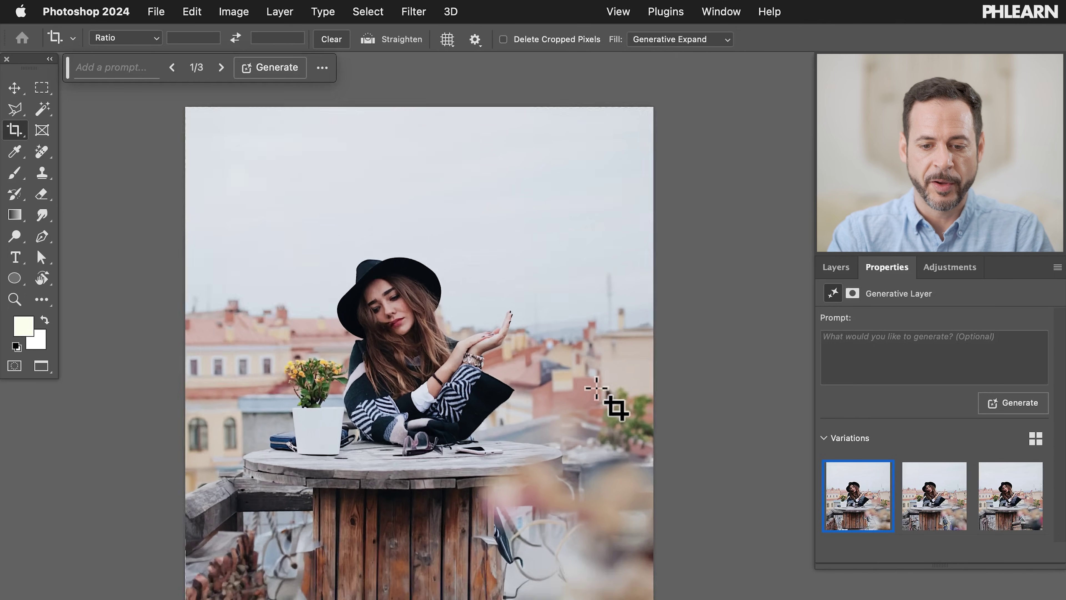
scroll(616, 409, "up", 3)
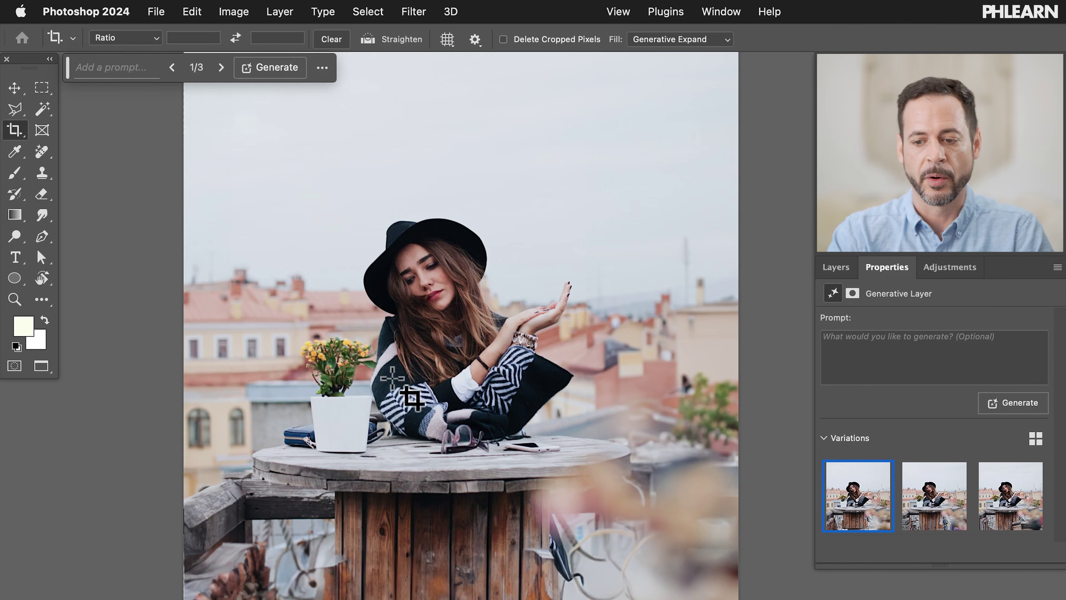
Step: Toggle the three Generative Expand layers off and back on to compare the results
left_click(836, 267)
left_click(827, 391)
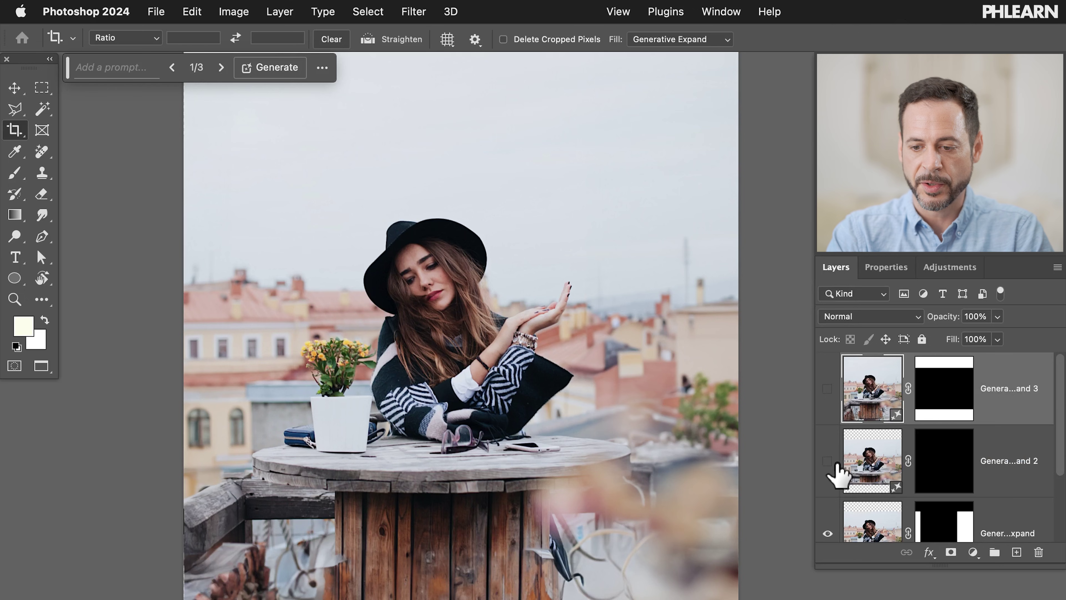
left_click(826, 463)
scroll(837, 464, "down", 1)
left_click(828, 435)
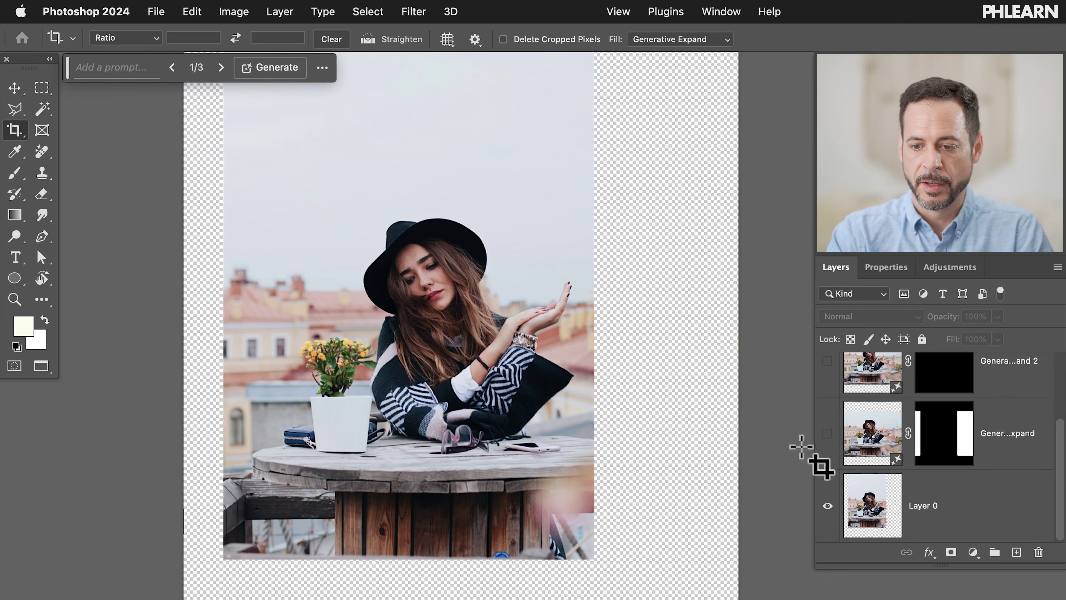
left_click(829, 435)
scroll(833, 448, "up", 3)
left_click(828, 439)
left_click(828, 367)
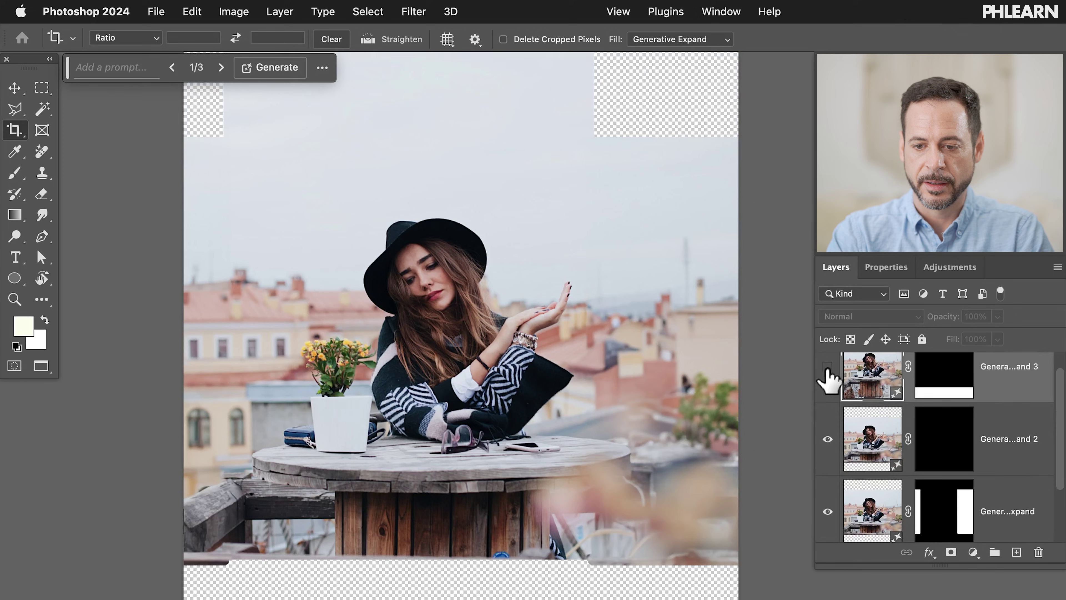